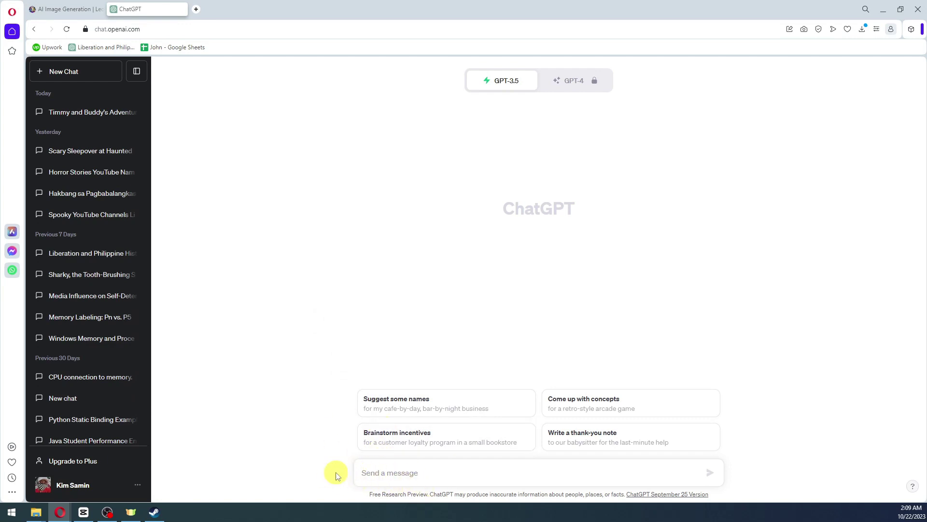
Step: Paste the request for a ~200-word kids story about a boy exploring his village
{"action": "type", "text": "write a short kids story about a boy exploring his village in about 200 words"}
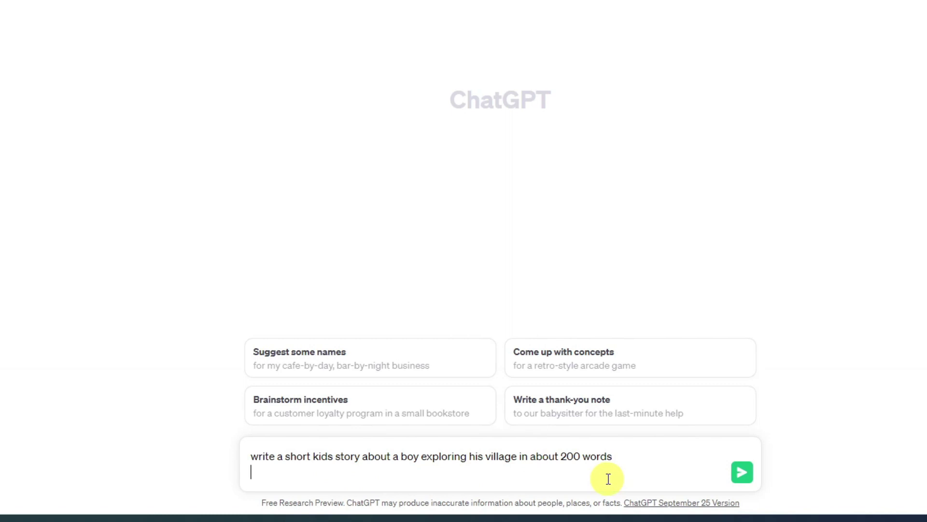
Step: Send the kids story prompt, then paste the follow-up request for per-sentence image prompts
{"action": "left_click", "coordinate": [742, 476]}
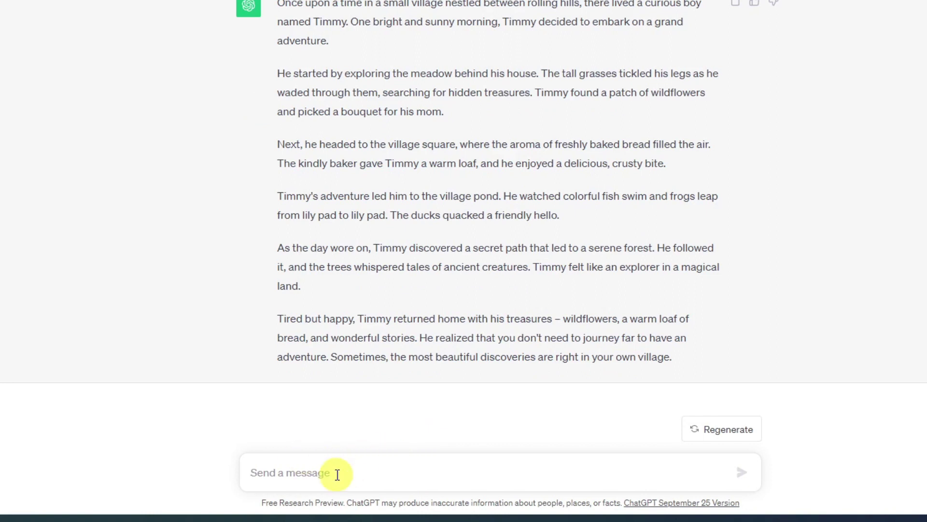
{"action": "type", "text": "write a midjourney prompt to generate the image for every sentence of this story"}
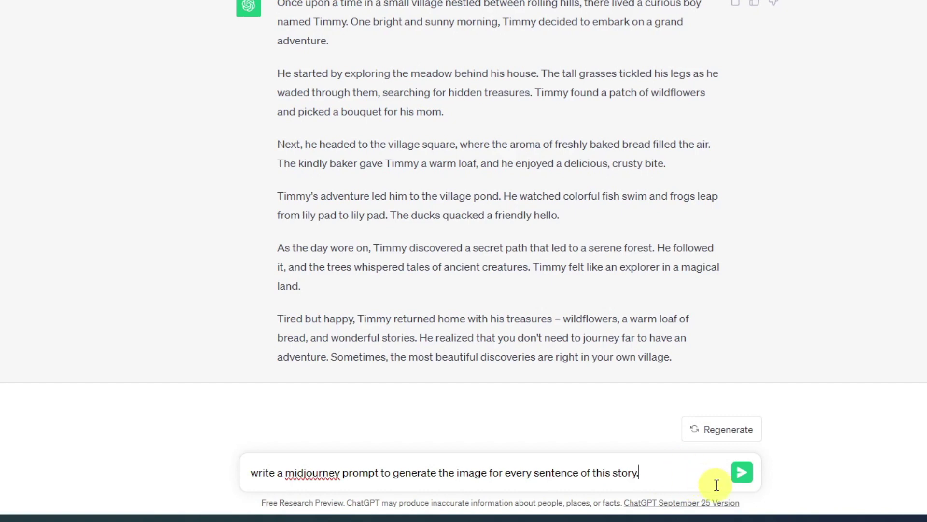
Step: Send the request for a Midjourney-style image prompt for each story sentence
{"action": "left_click", "coordinate": [742, 473]}
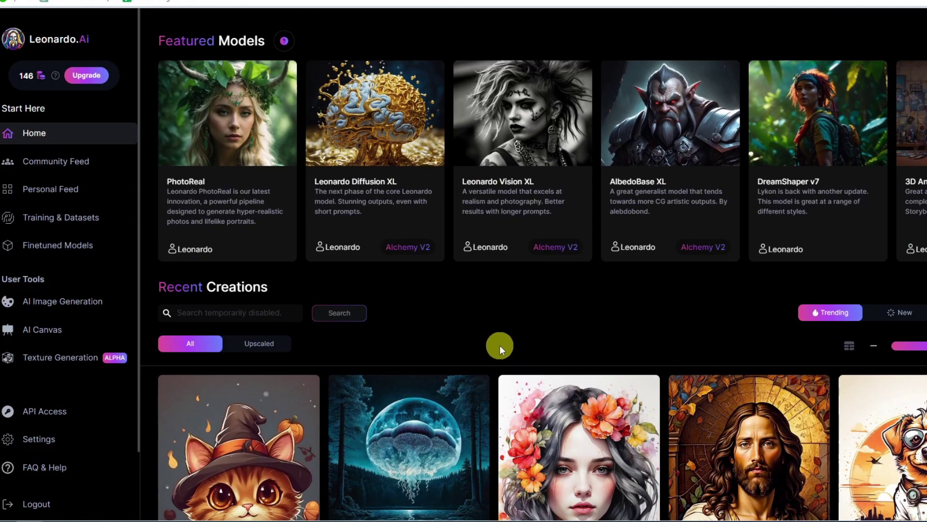
{"action": "scroll", "coordinate": [500, 346], "scroll_direction": "down", "scroll_amount": 5}
{"action": "scroll", "coordinate": [497, 347], "scroll_direction": "up", "scroll_amount": 5}
{"action": "scroll", "coordinate": [494, 347], "scroll_direction": "down", "scroll_amount": 3}
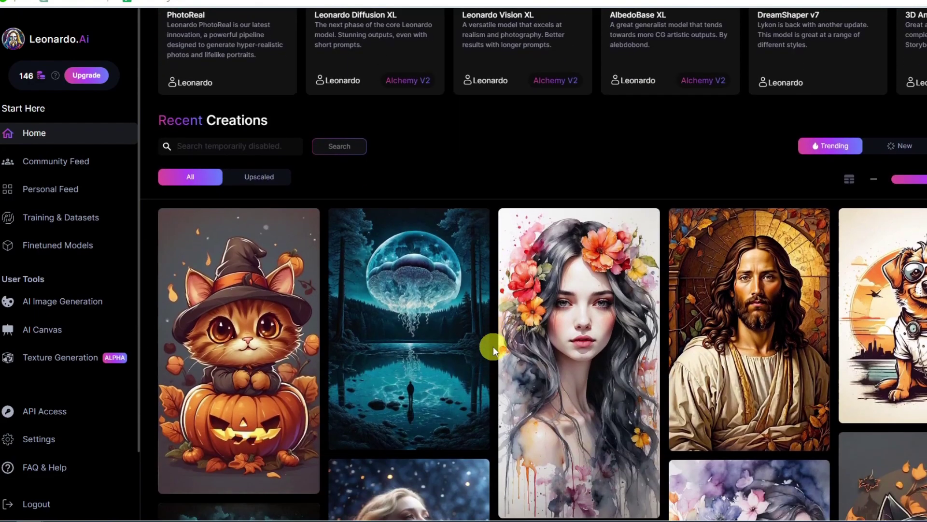
{"action": "scroll", "coordinate": [493, 346], "scroll_direction": "down", "scroll_amount": 10}
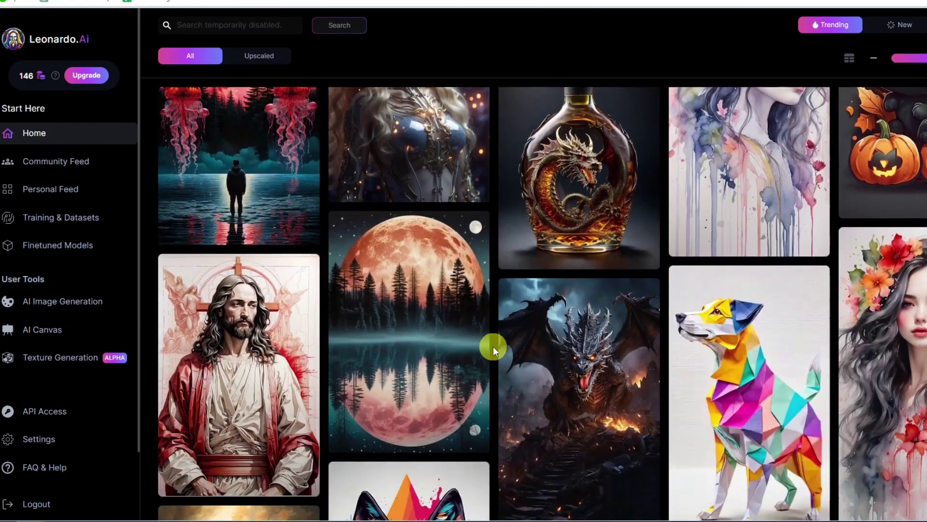
{"action": "scroll", "coordinate": [494, 347], "scroll_direction": "down", "scroll_amount": 3}
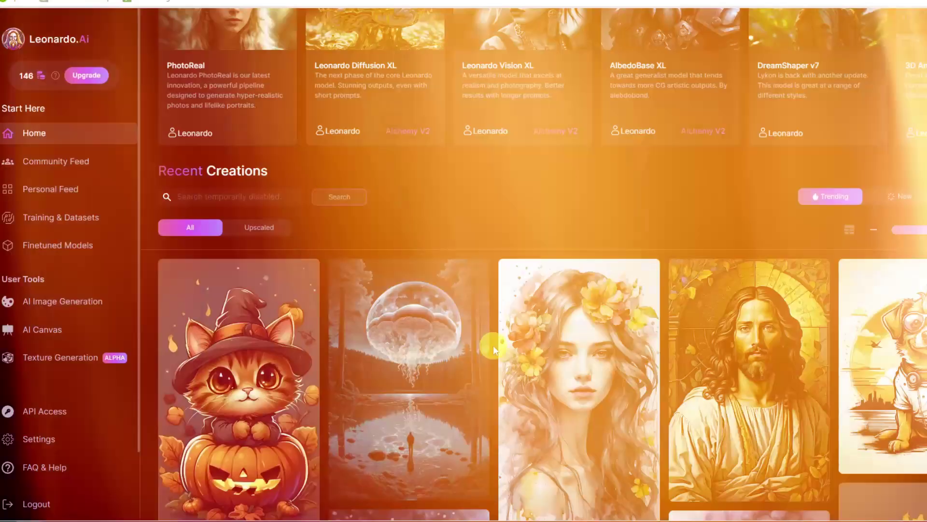
{"action": "scroll", "coordinate": [494, 346], "scroll_direction": "down", "scroll_amount": 7}
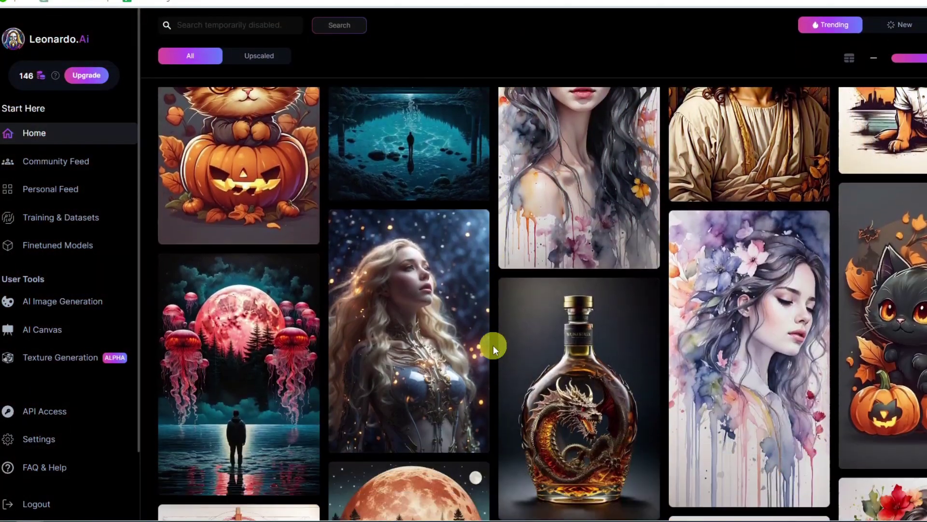
{"action": "scroll", "coordinate": [493, 346], "scroll_direction": "down", "scroll_amount": 10}
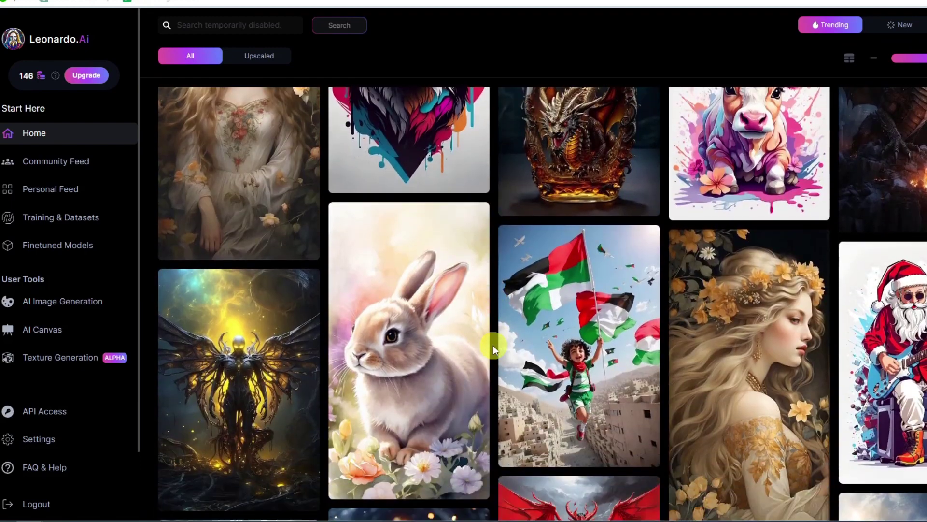
{"action": "scroll", "coordinate": [493, 345], "scroll_direction": "down", "scroll_amount": 4}
{"action": "scroll", "coordinate": [493, 346], "scroll_direction": "up", "scroll_amount": 5}
{"action": "scroll", "coordinate": [494, 346], "scroll_direction": "down", "scroll_amount": 1}
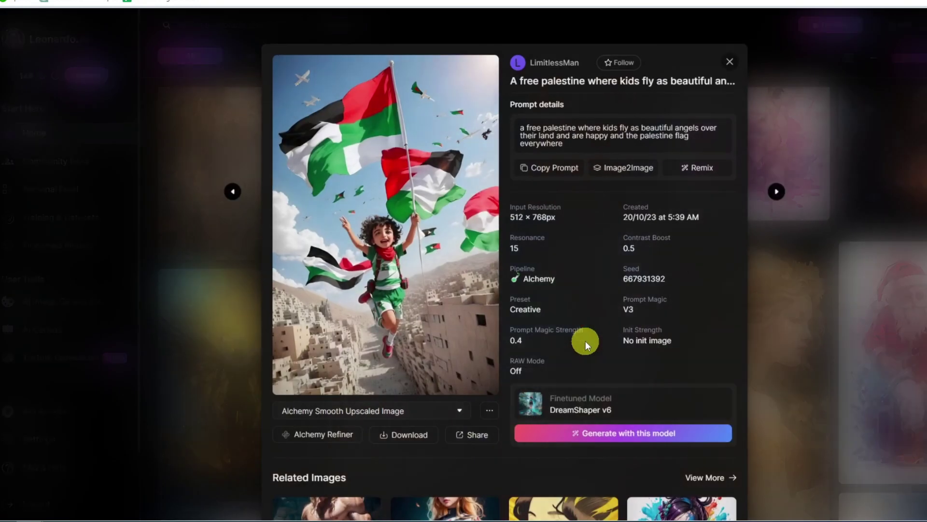
{"action": "left_click", "coordinate": [582, 344]}
{"action": "left_click", "coordinate": [563, 164]}
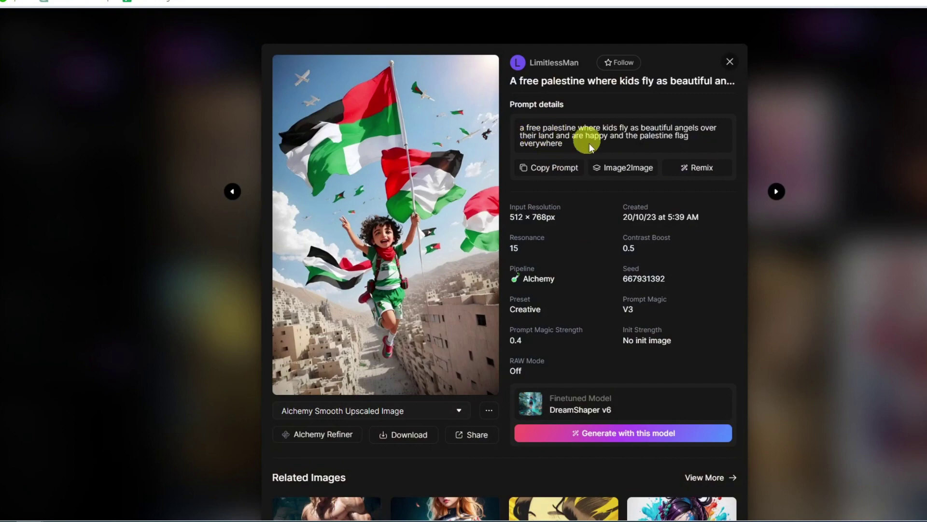
{"action": "scroll", "coordinate": [492, 337], "scroll_direction": "down", "scroll_amount": 7}
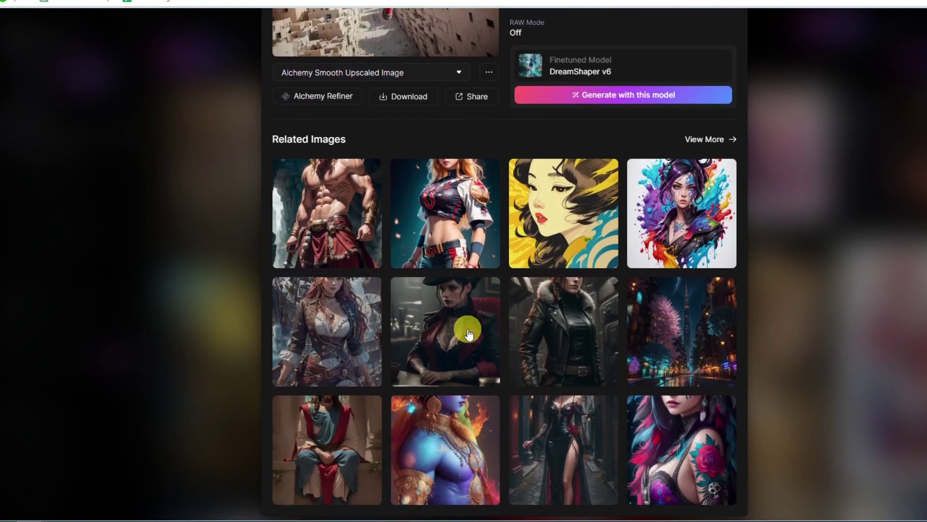
{"action": "left_click", "coordinate": [807, 323]}
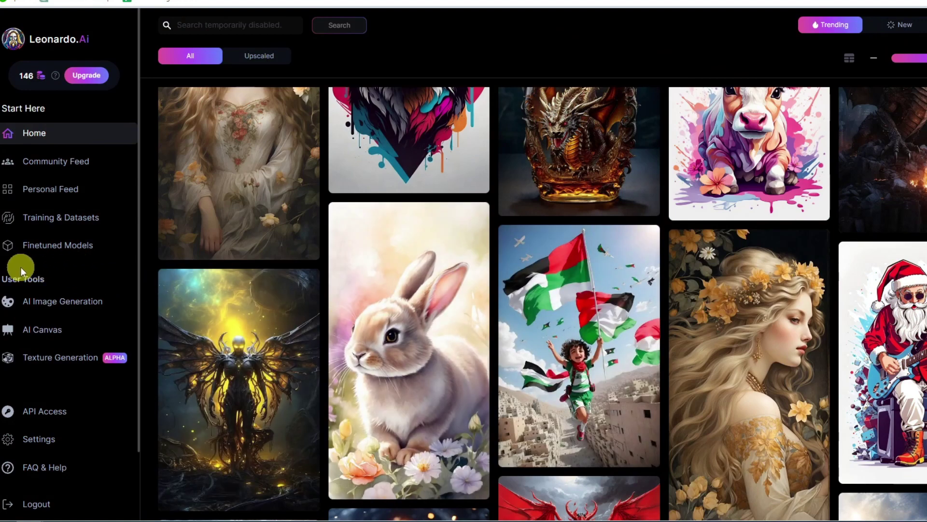
Step: Copy ChatGPT's first Timmy scene prompt into Leonardo.Ai's AI Image Generation prompt box
{"action": "left_click", "coordinate": [55, 303]}
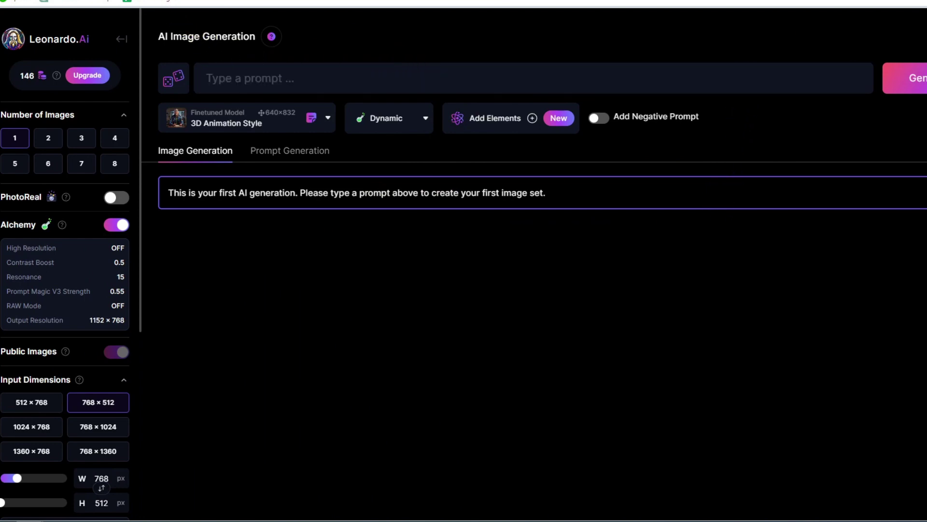
{"action": "left_click", "coordinate": [211, 3]}
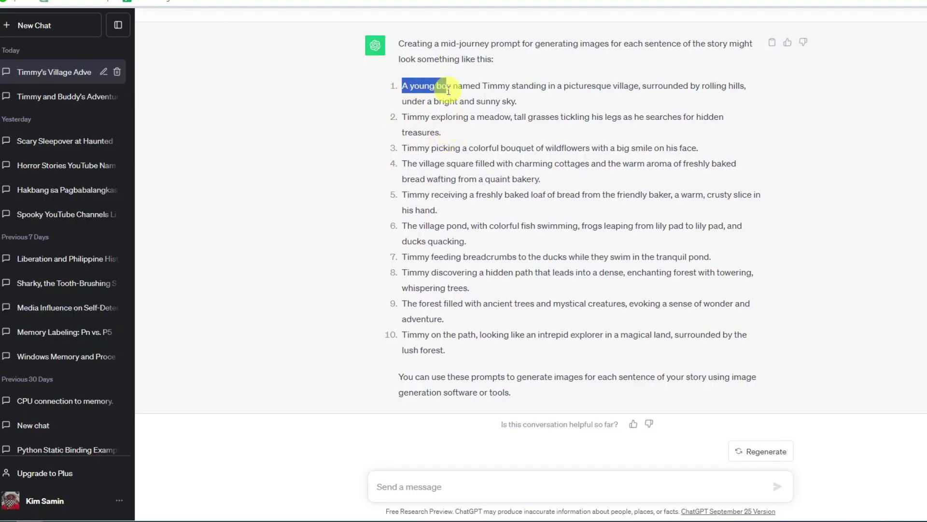
{"action": "left_click_drag", "start_coordinate": [435, 89], "coordinate": [526, 97]}
{"action": "key", "text": "ctrl+c"}
{"action": "left_click", "coordinate": [72, 2]}
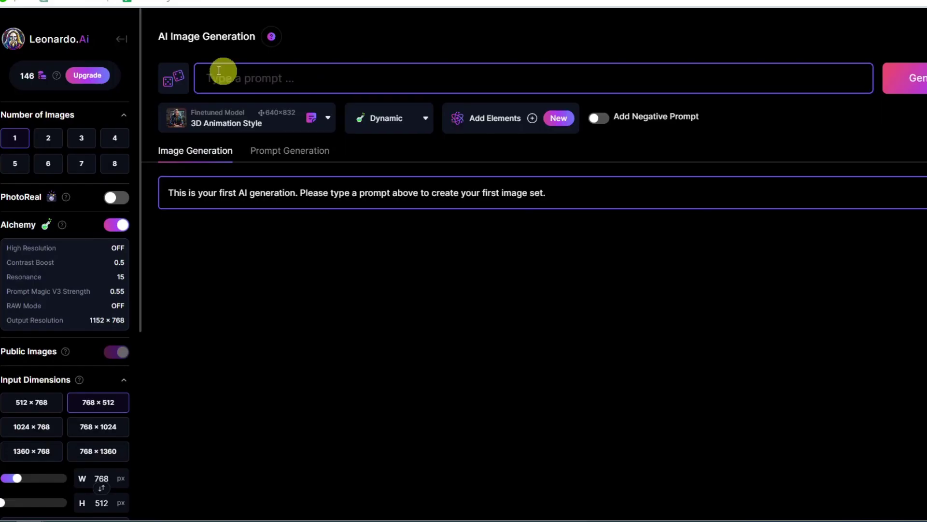
{"action": "key", "text": "ctrl+v"}
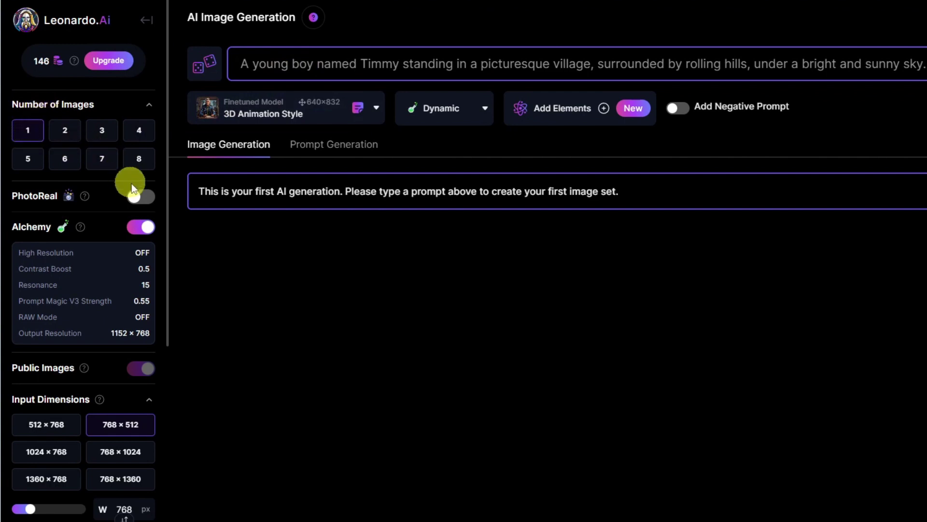
Step: Switch off Alchemy and set the image aspect ratio to 16:9
{"action": "left_click", "coordinate": [141, 235]}
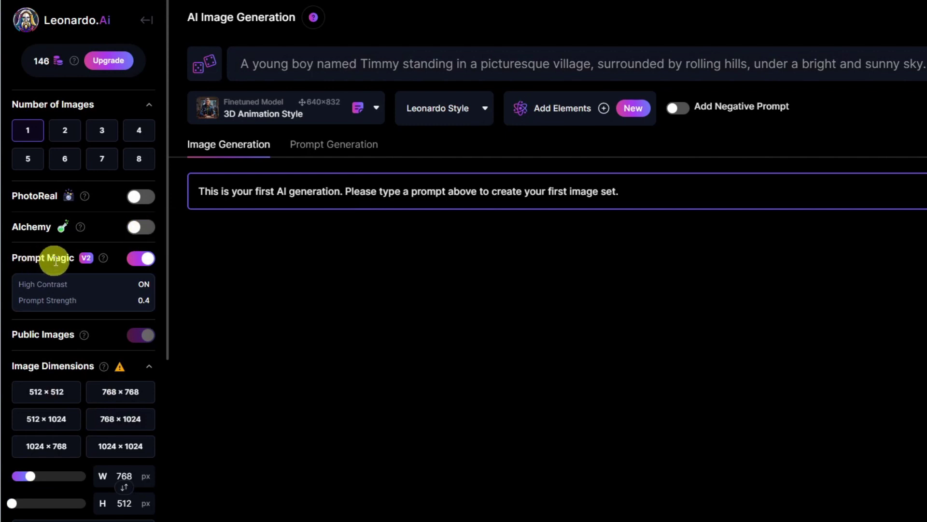
{"action": "scroll", "coordinate": [126, 262], "scroll_direction": "down", "scroll_amount": 1}
{"action": "scroll", "coordinate": [123, 266], "scroll_direction": "down", "scroll_amount": 2}
{"action": "left_click", "coordinate": [102, 354]}
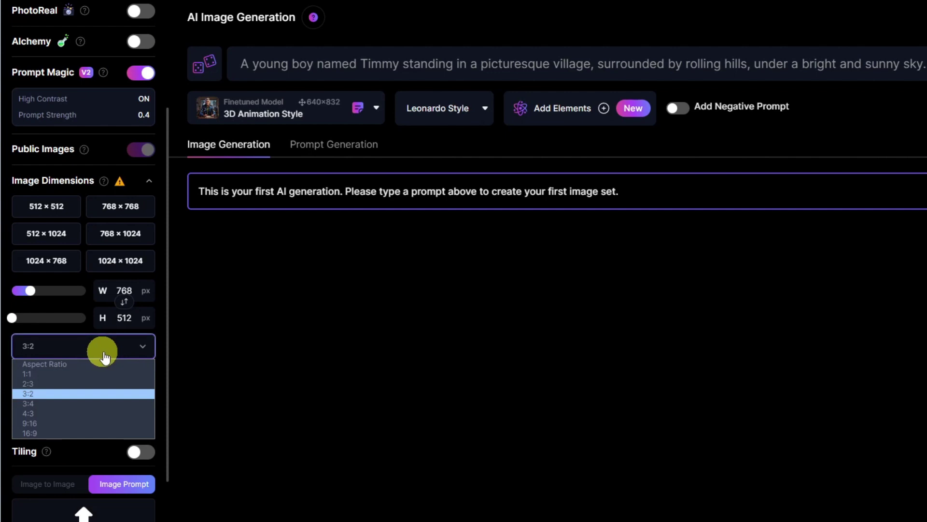
{"action": "left_click", "coordinate": [63, 433]}
Step: Select the 3D Animation Style model for the generation
{"action": "scroll", "coordinate": [91, 377], "scroll_direction": "down", "scroll_amount": 2}
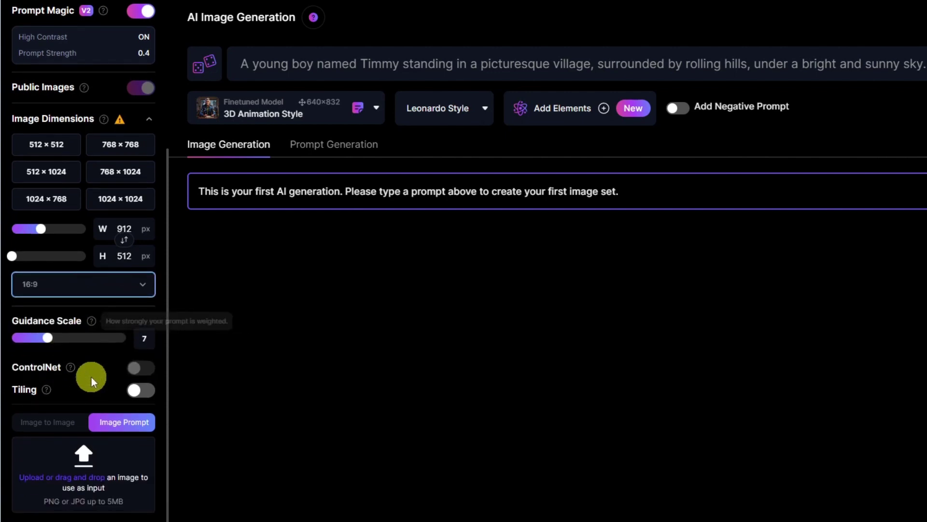
{"action": "scroll", "coordinate": [91, 376], "scroll_direction": "up", "scroll_amount": 5}
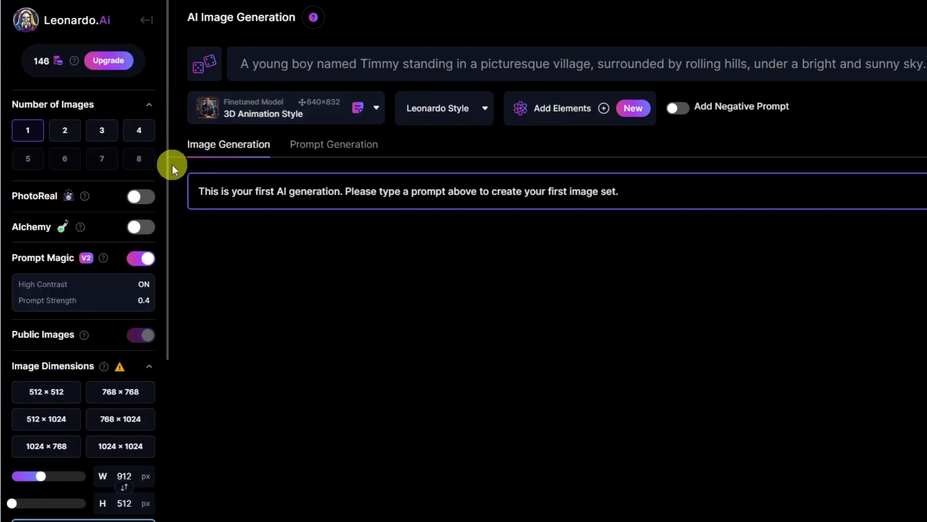
{"action": "left_click", "coordinate": [317, 115]}
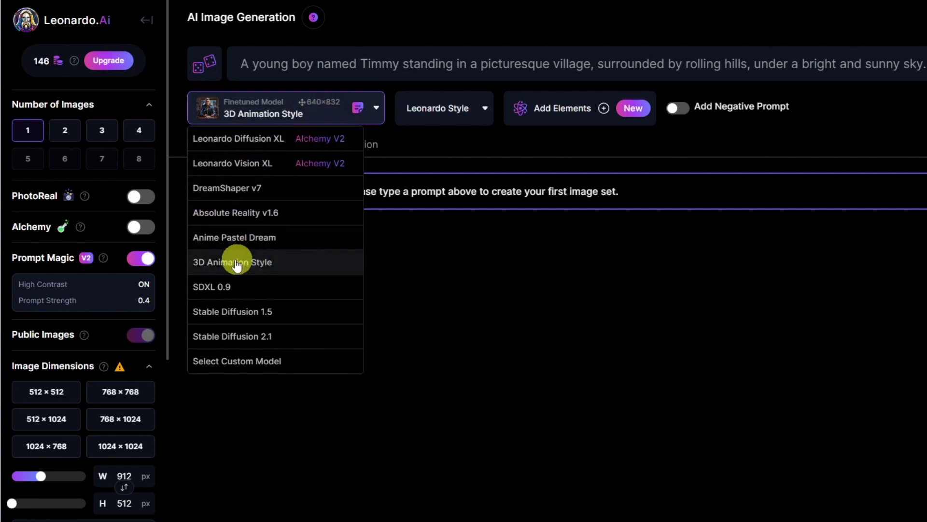
{"action": "left_click", "coordinate": [297, 267]}
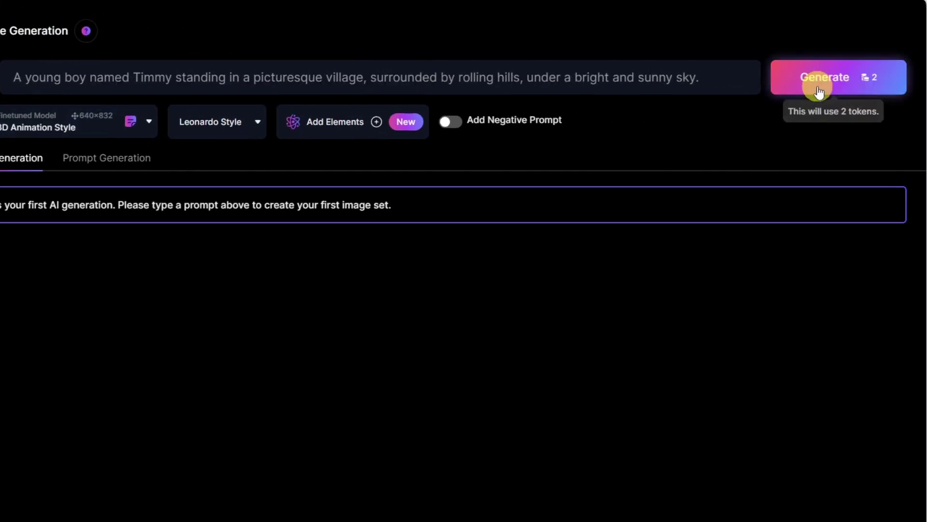
Step: Generate the first Timmy village image, view it full size and download it
{"action": "left_click", "coordinate": [819, 89]}
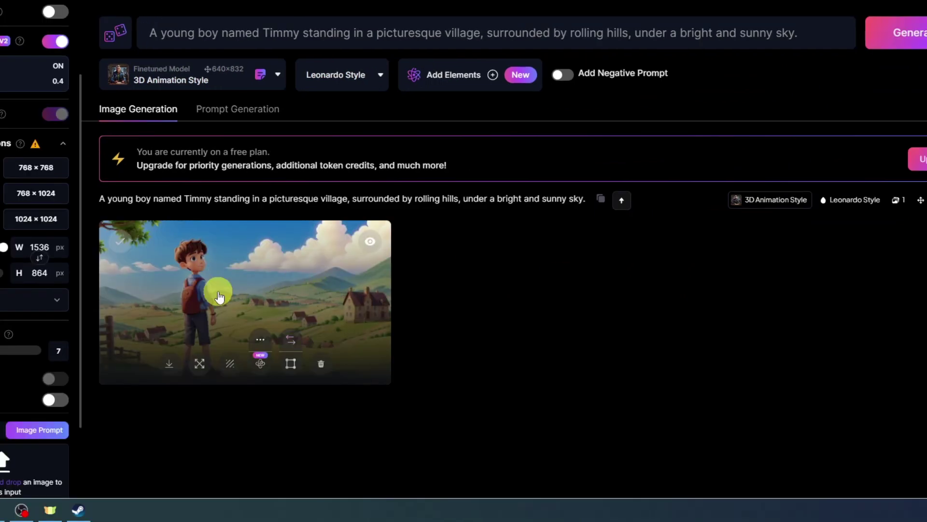
{"action": "left_click", "coordinate": [239, 289]}
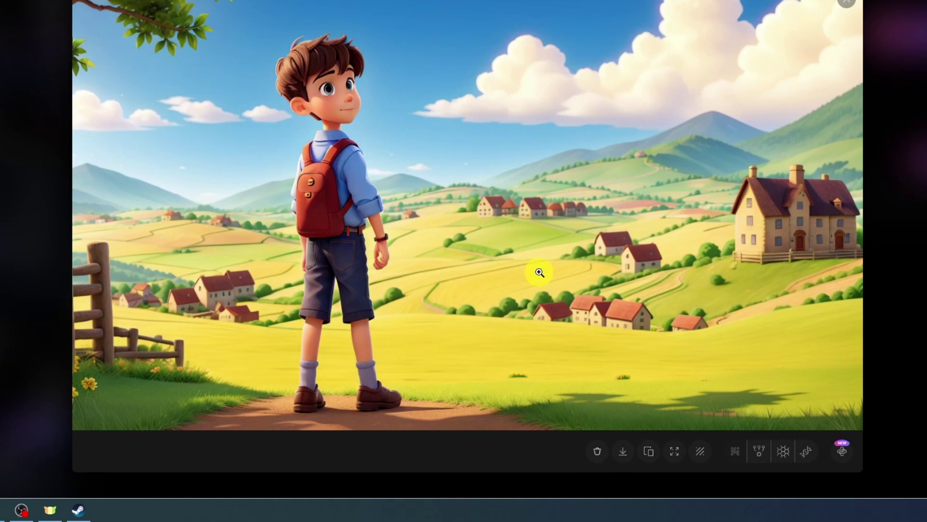
{"action": "left_click", "coordinate": [624, 455]}
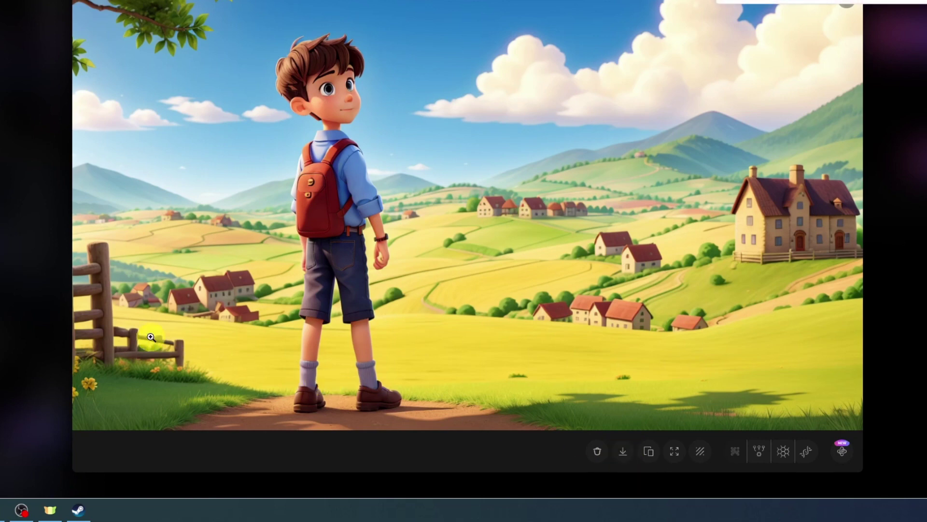
{"action": "left_click", "coordinate": [8, 216]}
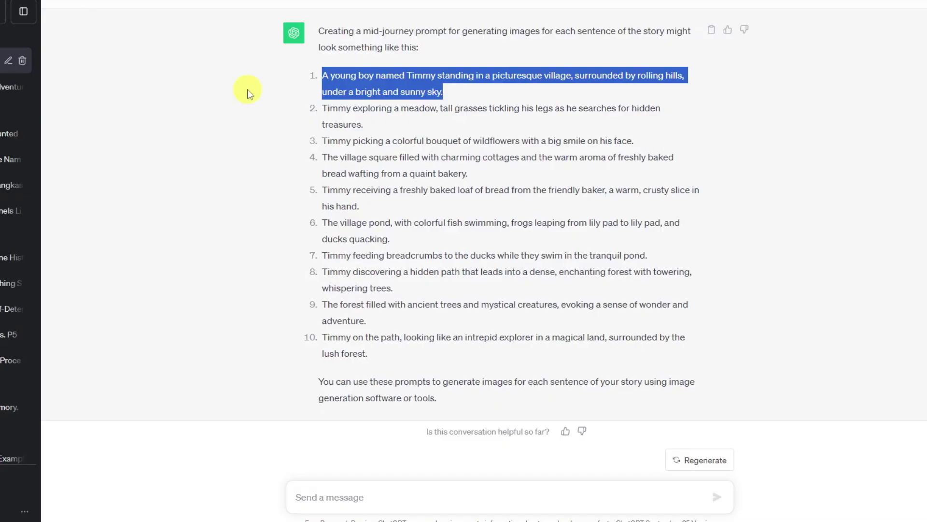
Step: Replace Leonardo's prompt with the meadow scene prompt and generate that image
{"action": "left_click_drag", "start_coordinate": [328, 109], "coordinate": [371, 125]}
{"action": "key", "text": "ctrl+c"}
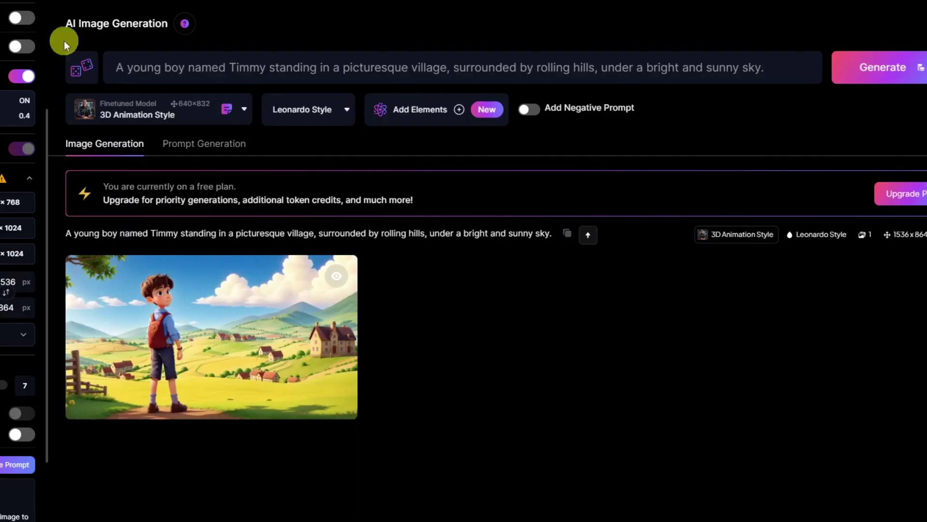
{"action": "left_click_drag", "start_coordinate": [778, 66], "coordinate": [115, 68]}
{"action": "key", "text": "ctrl+v"}
{"action": "left_click", "coordinate": [911, 68]}
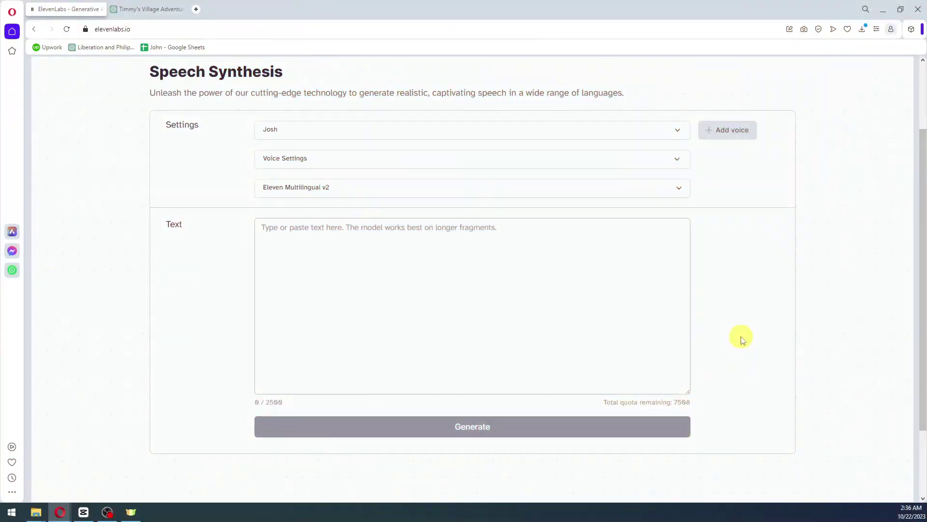
Step: Paste the full Timmy story from ChatGPT into ElevenLabs' speech text box
{"action": "scroll", "coordinate": [880, 254], "scroll_direction": "down", "scroll_amount": 4}
{"action": "scroll", "coordinate": [882, 256], "scroll_direction": "up", "scroll_amount": 4}
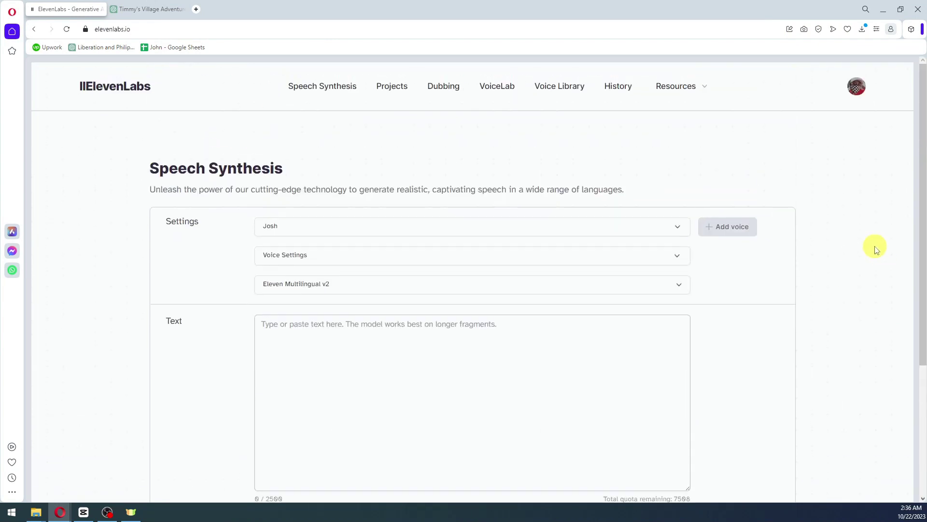
{"action": "scroll", "coordinate": [878, 250], "scroll_direction": "down", "scroll_amount": 3}
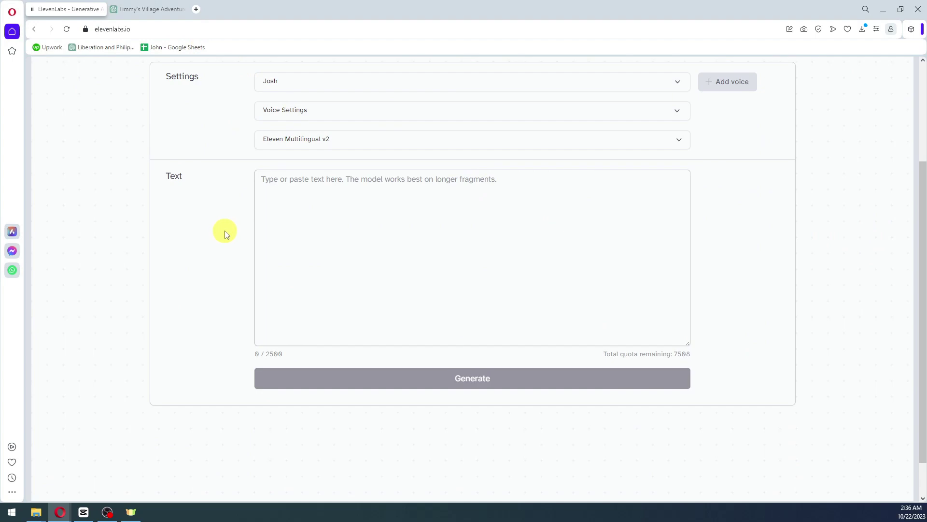
{"action": "left_click", "coordinate": [148, 9]}
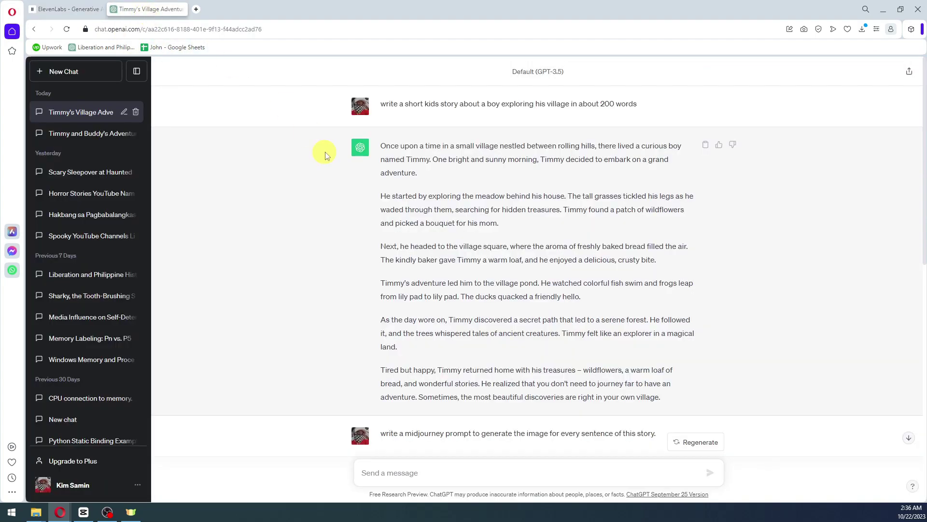
{"action": "left_click_drag", "start_coordinate": [383, 145], "coordinate": [673, 253]}
{"action": "scroll", "coordinate": [454, 186], "scroll_direction": "down", "scroll_amount": 3}
{"action": "left_click", "coordinate": [355, 206]}
{"action": "key", "text": "ctrl+v"}
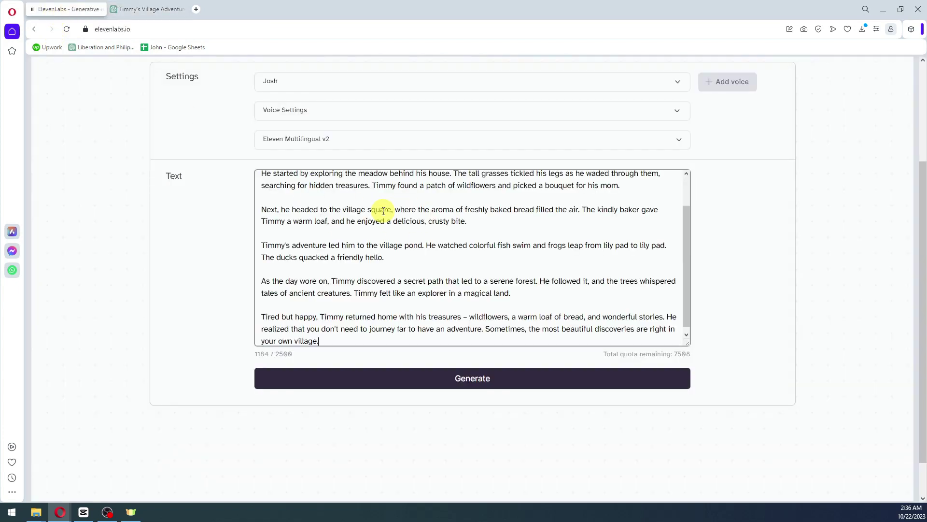
Step: Pick and preview the Bella voice from the voice list
{"action": "scroll", "coordinate": [441, 249], "scroll_direction": "up", "scroll_amount": 1}
{"action": "scroll", "coordinate": [483, 270], "scroll_direction": "up", "scroll_amount": 3}
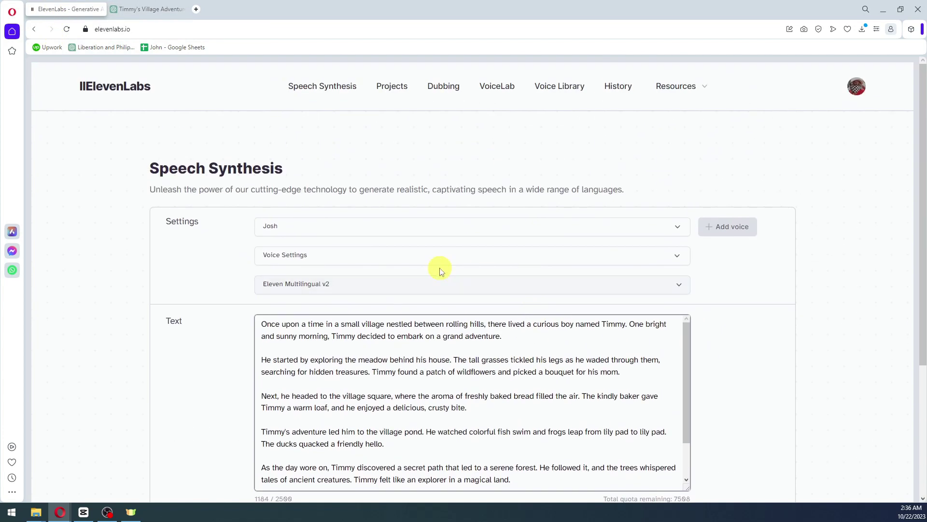
{"action": "left_click", "coordinate": [363, 228]}
{"action": "scroll", "coordinate": [428, 298], "scroll_direction": "down", "scroll_amount": 2}
{"action": "scroll", "coordinate": [279, 383], "scroll_direction": "down", "scroll_amount": 1}
{"action": "left_click", "coordinate": [267, 364]}
{"action": "scroll", "coordinate": [323, 271], "scroll_direction": "up", "scroll_amount": 5}
{"action": "scroll", "coordinate": [338, 289], "scroll_direction": "down", "scroll_amount": 3}
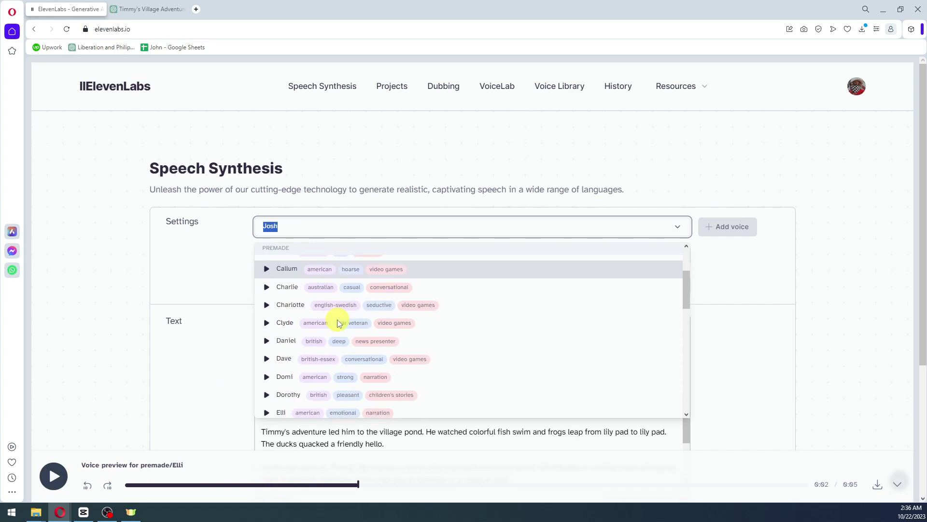
{"action": "scroll", "coordinate": [424, 273], "scroll_direction": "up", "scroll_amount": 3}
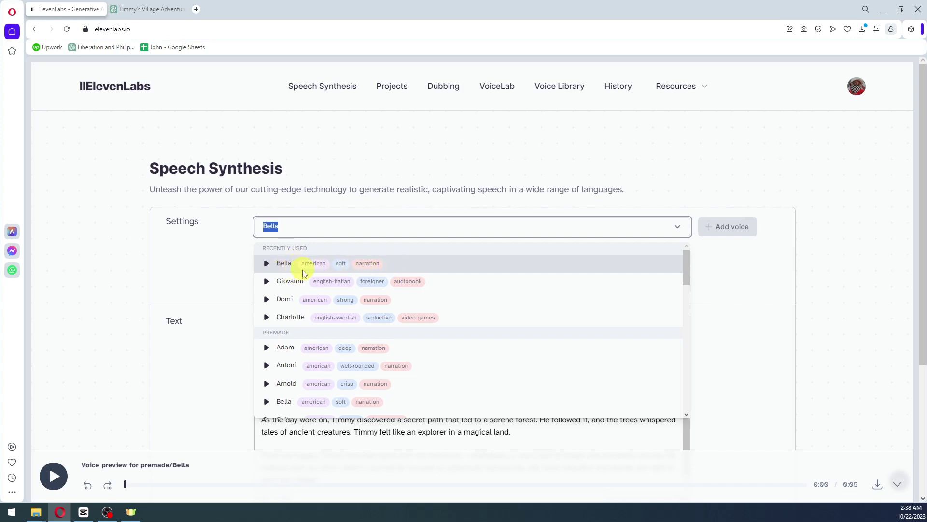
Step: Confirm Bella and generate the 1:25 narration audio
{"action": "left_click", "coordinate": [319, 269]}
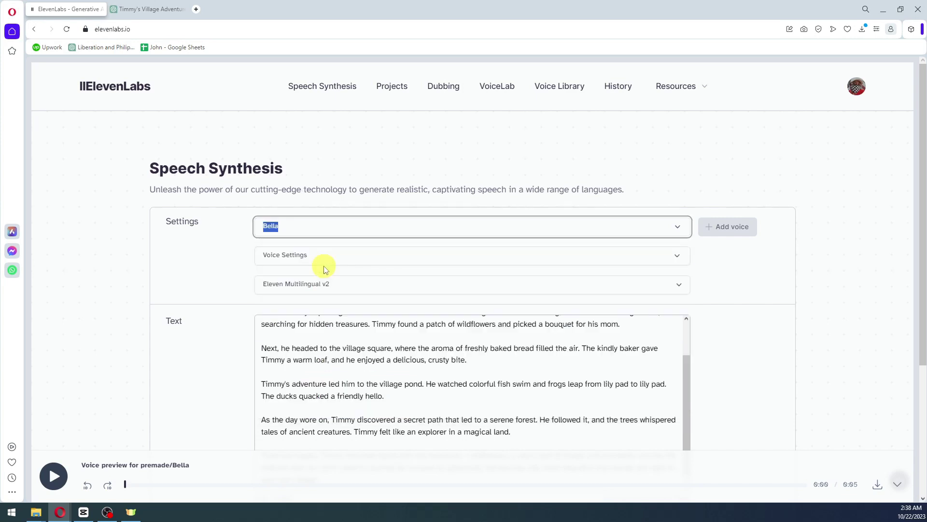
{"action": "scroll", "coordinate": [735, 308], "scroll_direction": "down", "scroll_amount": 4}
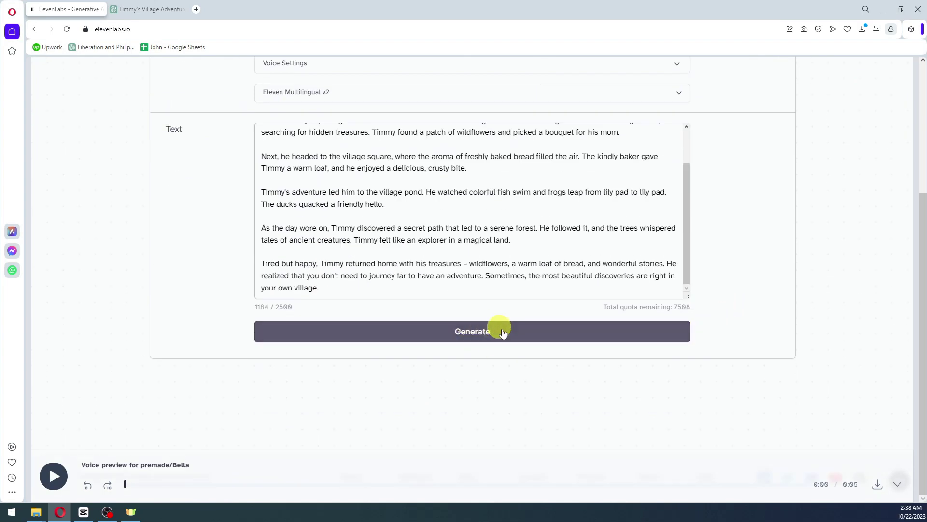
{"action": "left_click", "coordinate": [462, 332]}
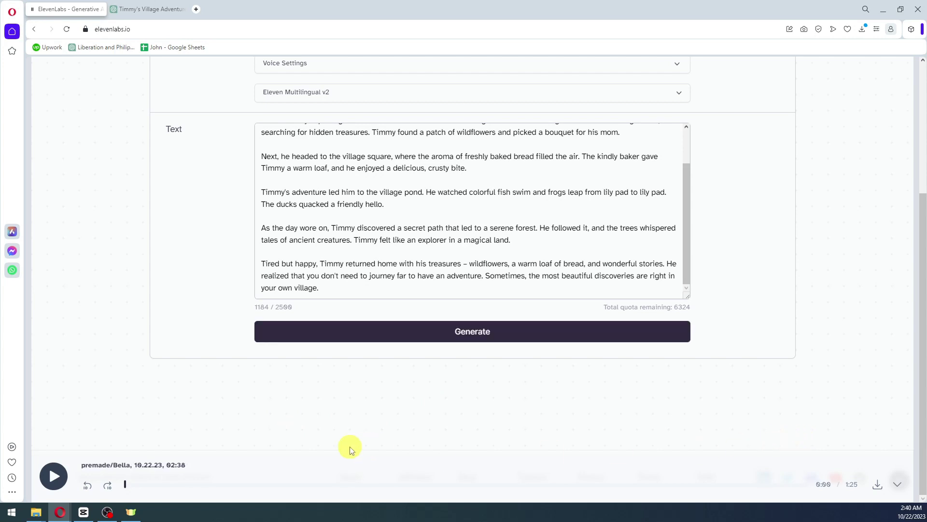
{"action": "scroll", "coordinate": [425, 280], "scroll_direction": "up", "scroll_amount": 1}
Step: Sign up for Runway with a Google account via Try Runway for Free
{"action": "scroll", "coordinate": [457, 238], "scroll_direction": "down", "scroll_amount": 1}
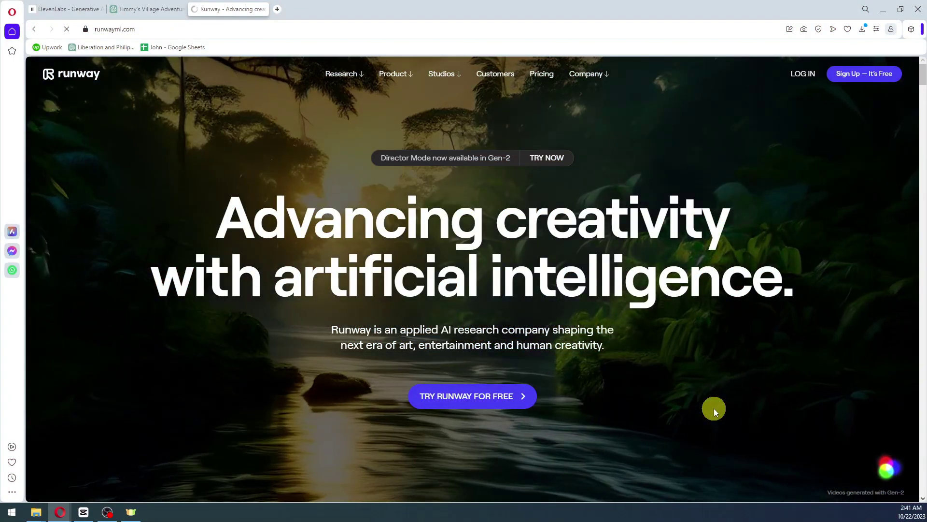
{"action": "scroll", "coordinate": [714, 408], "scroll_direction": "down", "scroll_amount": 4}
{"action": "scroll", "coordinate": [631, 376], "scroll_direction": "up", "scroll_amount": 4}
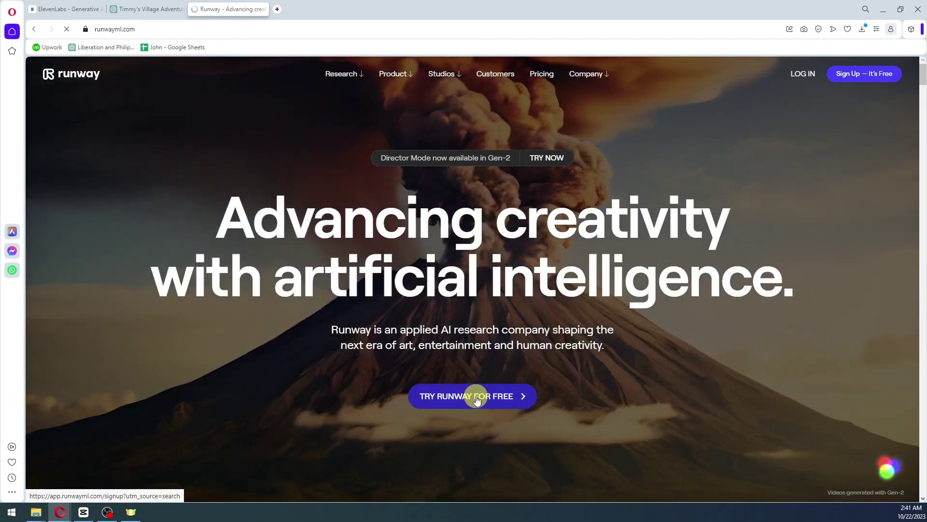
{"action": "left_click", "coordinate": [476, 395]}
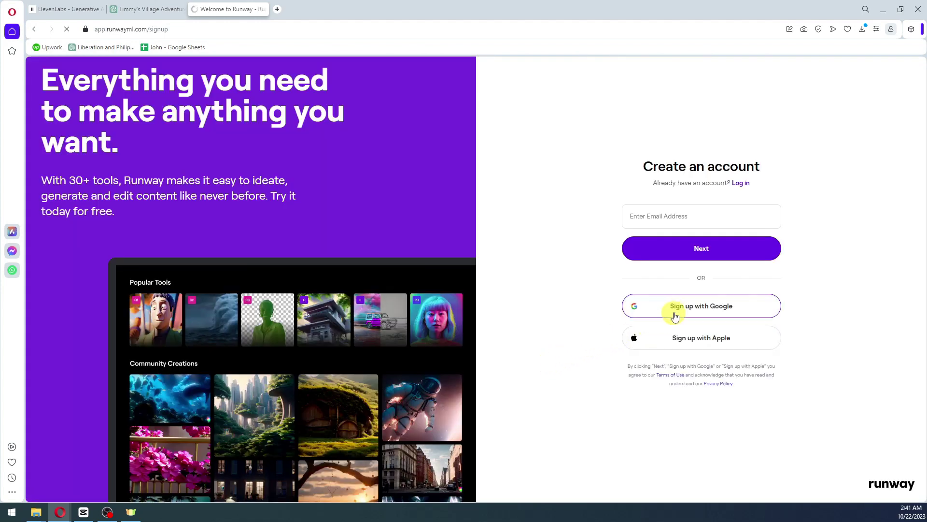
{"action": "left_click", "coordinate": [678, 313]}
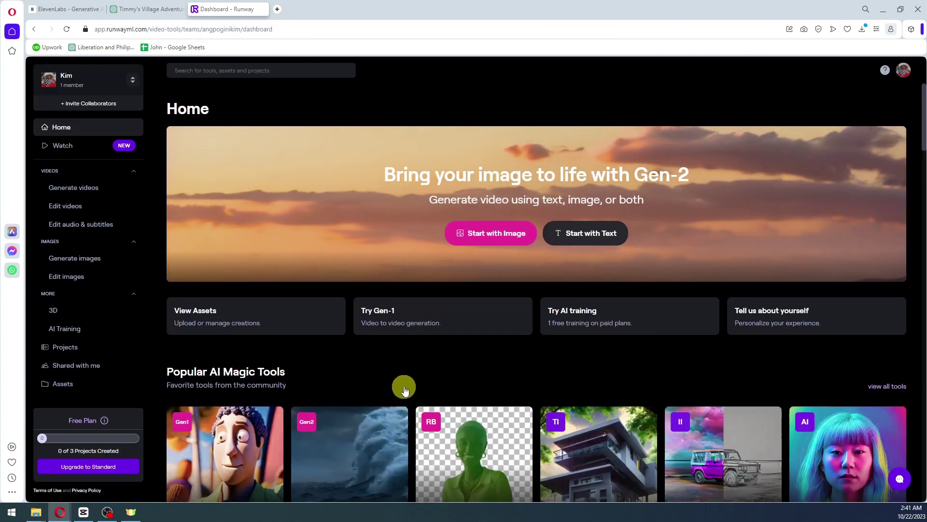
Step: Load the Timmy JPG from Downloads into Runway's Gen-2 Text/Image to Video tool
{"action": "scroll", "coordinate": [410, 384], "scroll_direction": "down", "scroll_amount": 5}
{"action": "scroll", "coordinate": [406, 382], "scroll_direction": "up", "scroll_amount": 3}
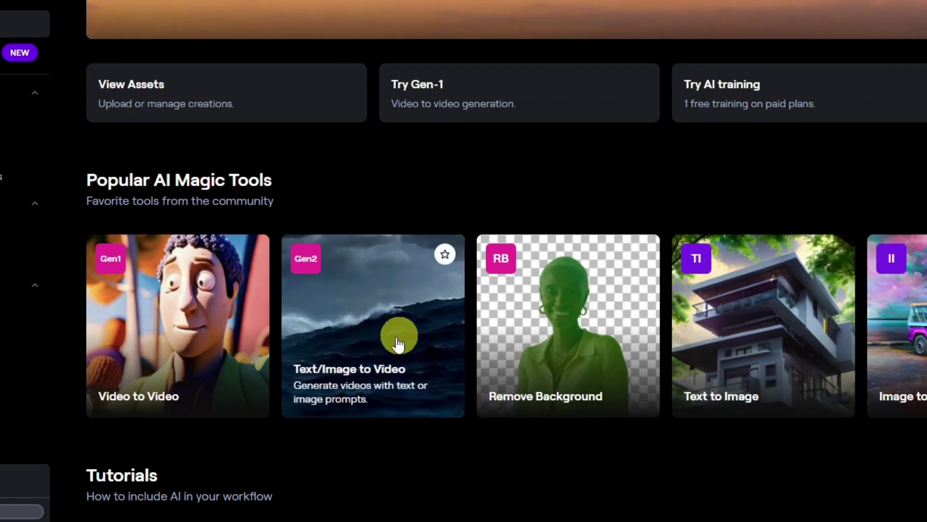
{"action": "left_click", "coordinate": [369, 308]}
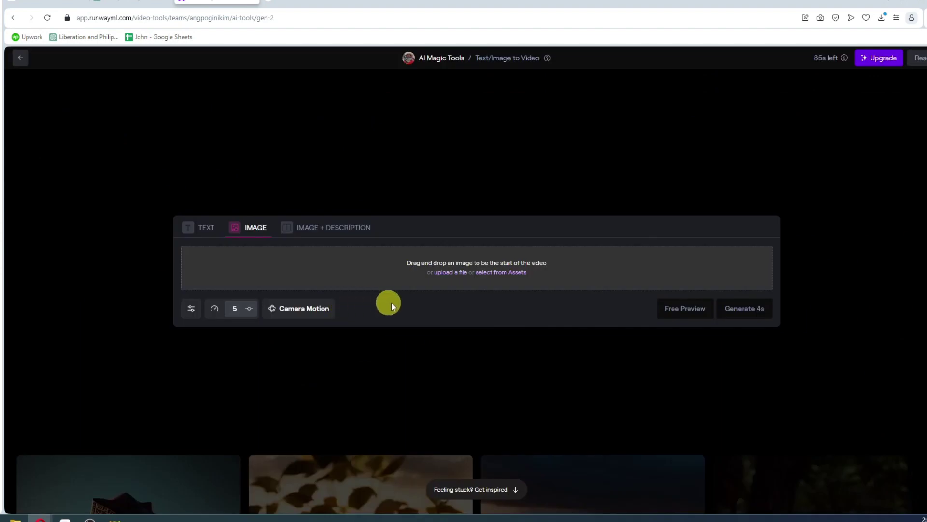
{"action": "left_click", "coordinate": [446, 272]}
{"action": "left_click", "coordinate": [25, 80]}
{"action": "scroll", "coordinate": [153, 107], "scroll_direction": "down", "scroll_amount": 2}
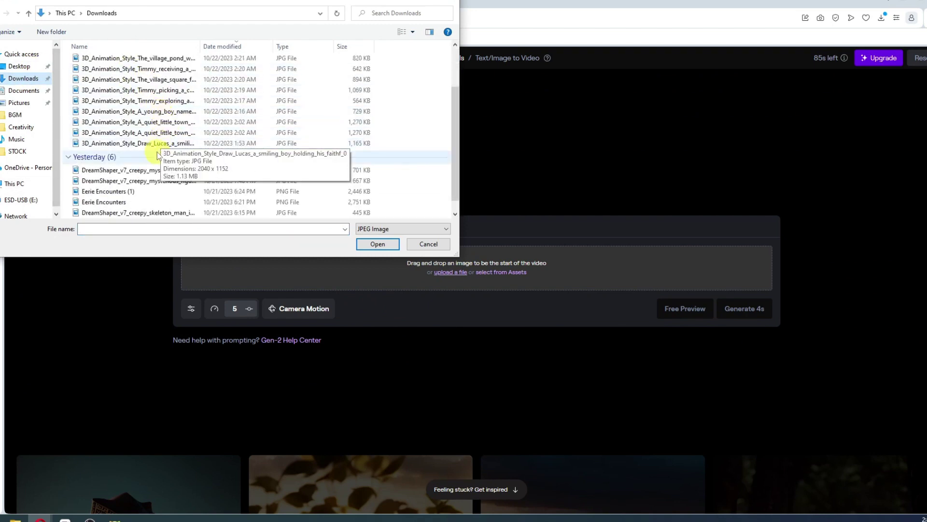
{"action": "left_click", "coordinate": [198, 144]}
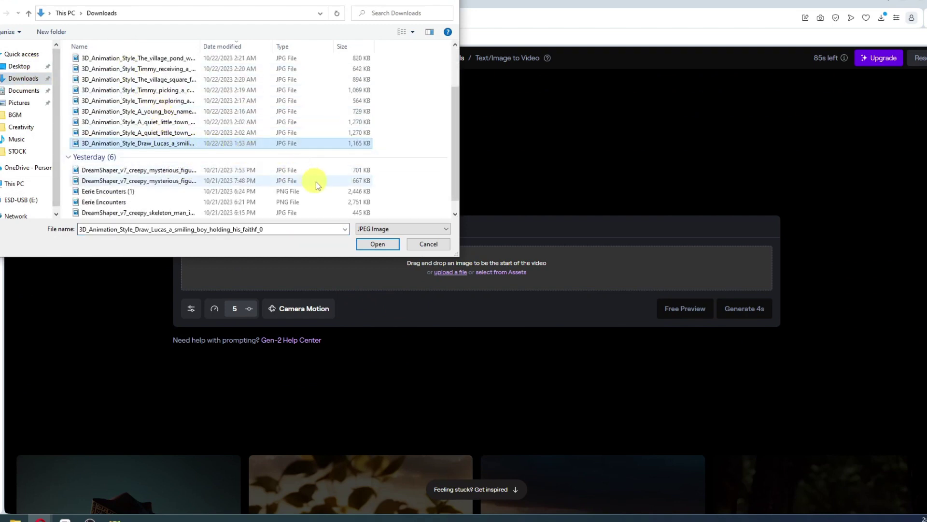
{"action": "left_click", "coordinate": [369, 244]}
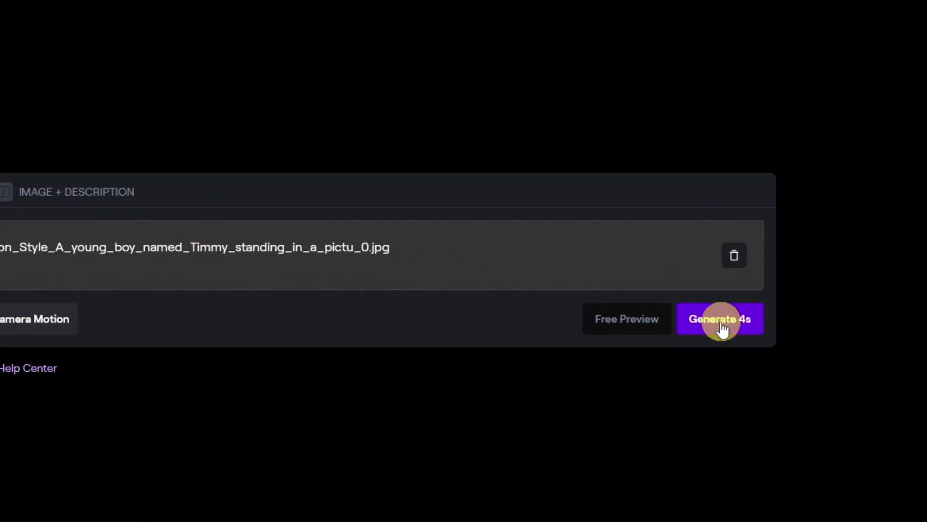
Step: Generate the 4-second Gen-2 clip of Timmy overlooking the village, preview it, and download the MP4
{"action": "left_click", "coordinate": [741, 314]}
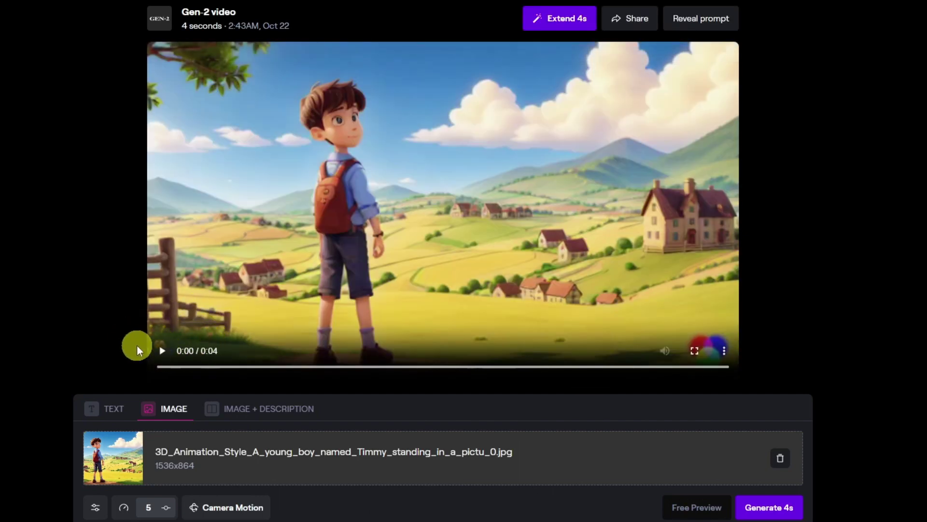
{"action": "left_click", "coordinate": [162, 350]}
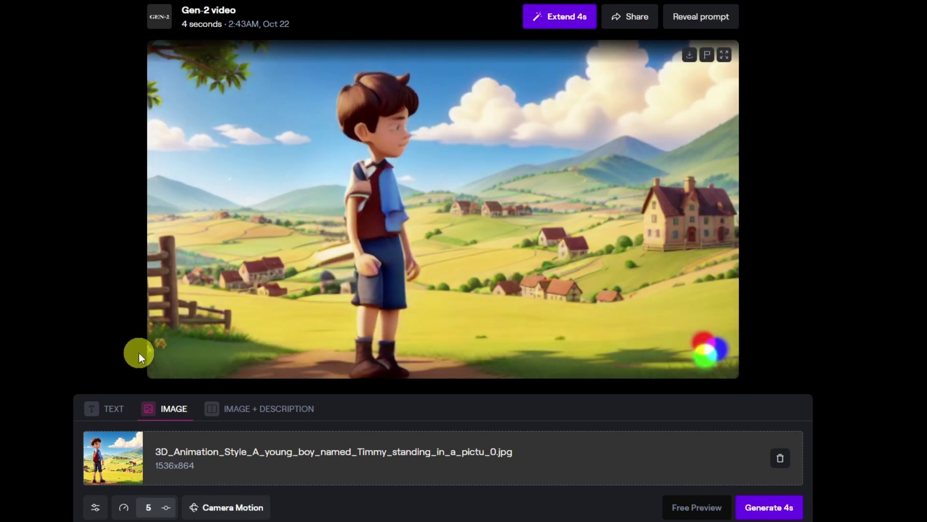
{"action": "left_click", "coordinate": [153, 351]}
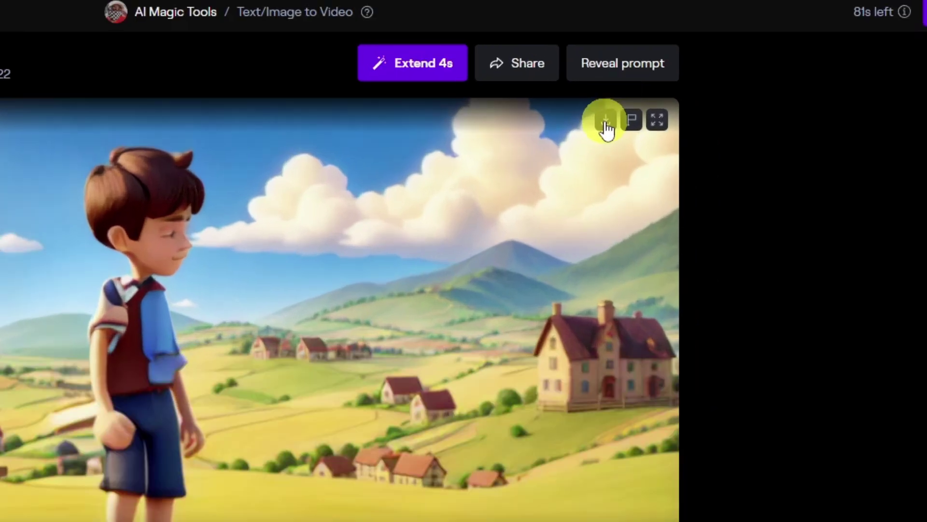
{"action": "left_click", "coordinate": [606, 121]}
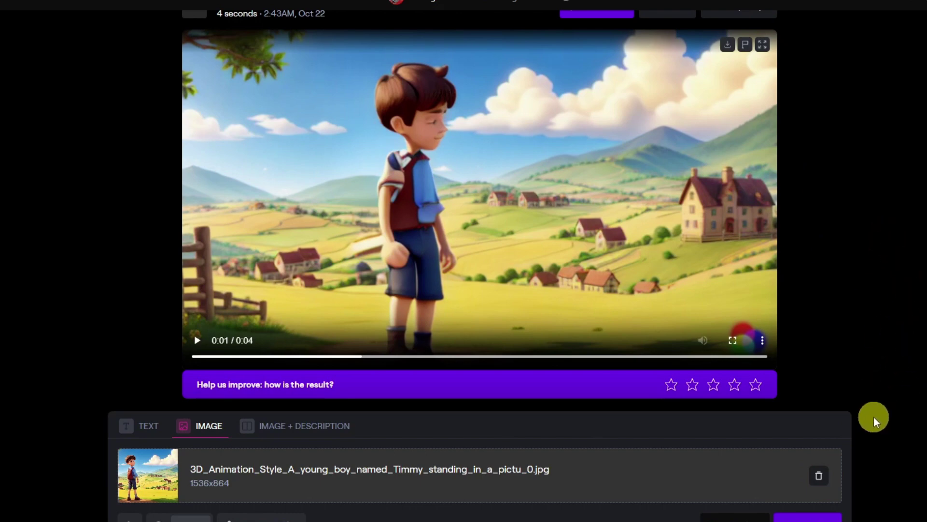
Step: Swap in the Timmy_exploring meadow image, generate a 4-second clip, and download the MP4
{"action": "left_click", "coordinate": [819, 476]}
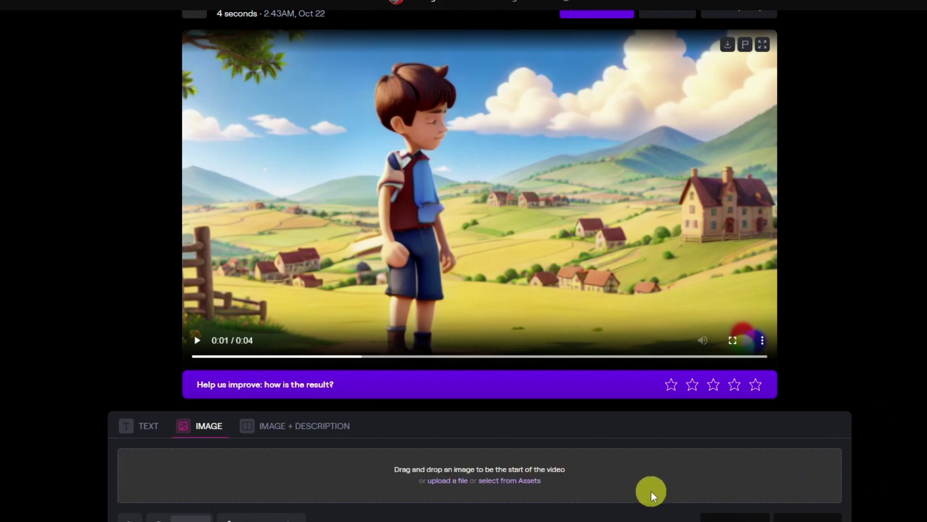
{"action": "left_click", "coordinate": [447, 481]}
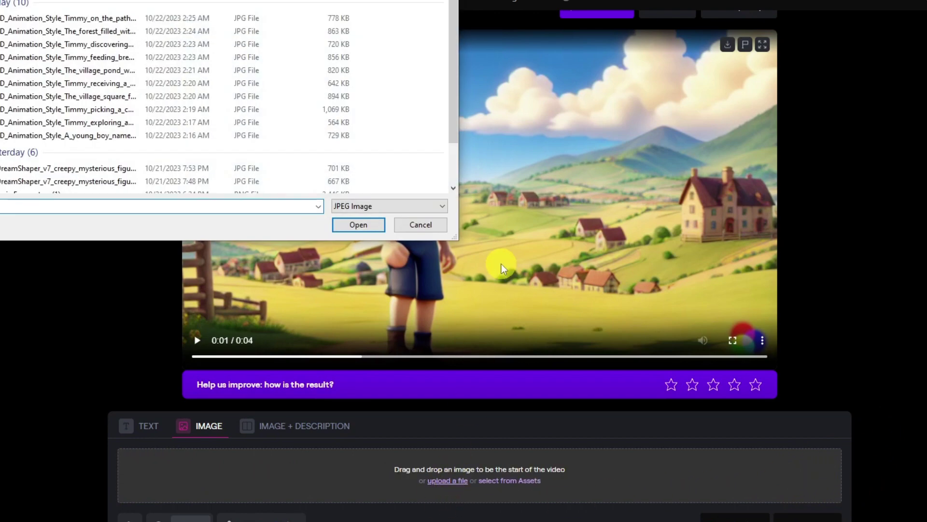
{"action": "left_click", "coordinate": [76, 123]}
{"action": "left_click", "coordinate": [358, 224]}
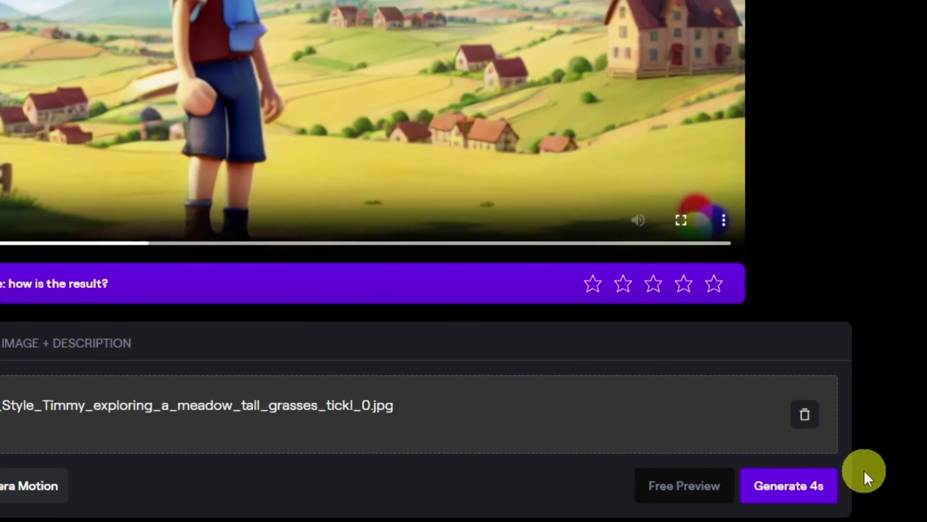
{"action": "left_click", "coordinate": [816, 487]}
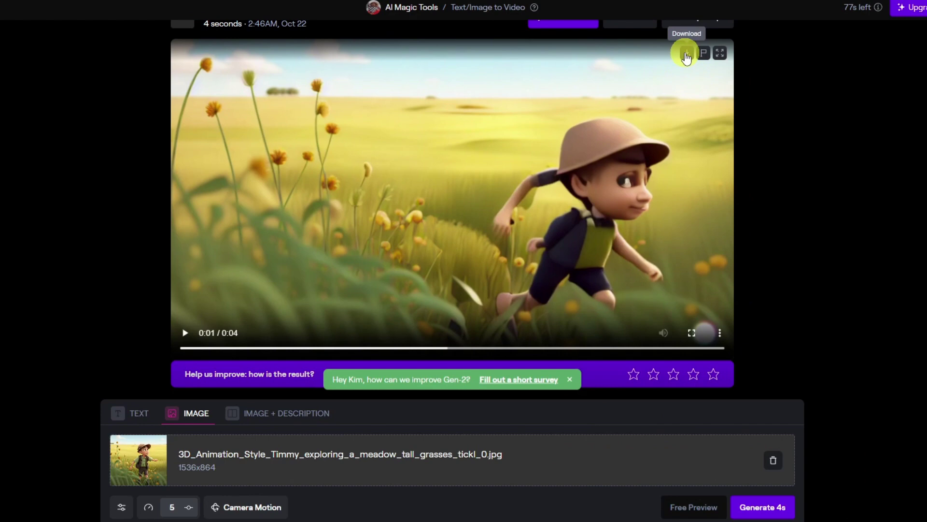
{"action": "left_click", "coordinate": [687, 53]}
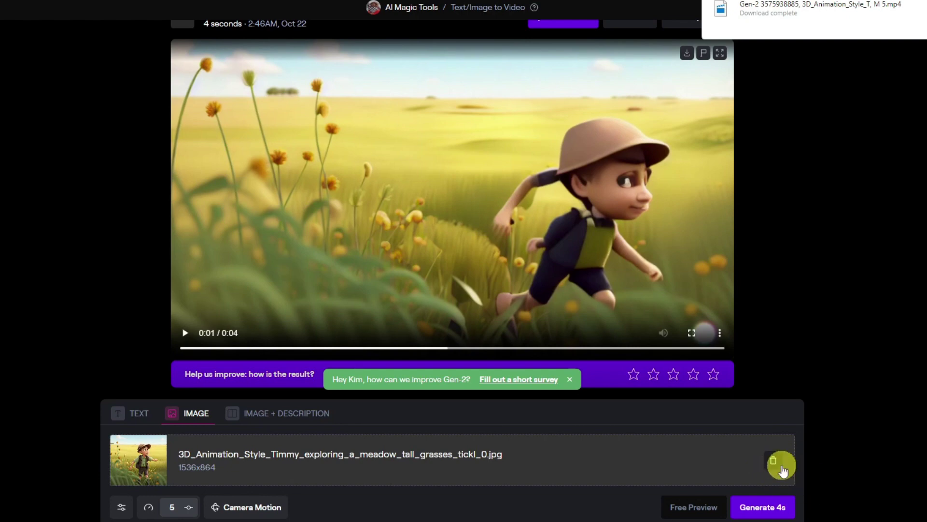
Step: Replace the image with Timmy_picking_a_colorful_bouquet, generate its 4-second clip, and download it
{"action": "left_click", "coordinate": [772, 460]}
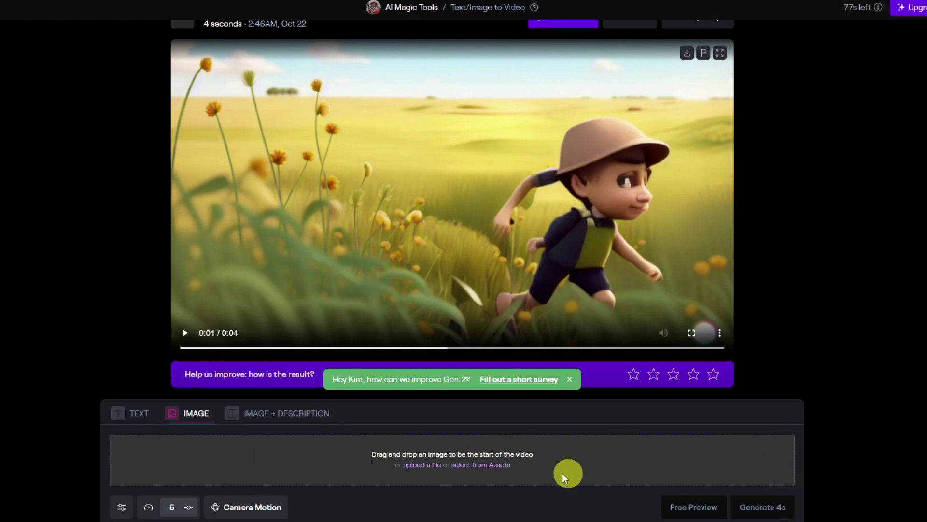
{"action": "left_click", "coordinate": [406, 466]}
{"action": "left_click", "coordinate": [57, 116]}
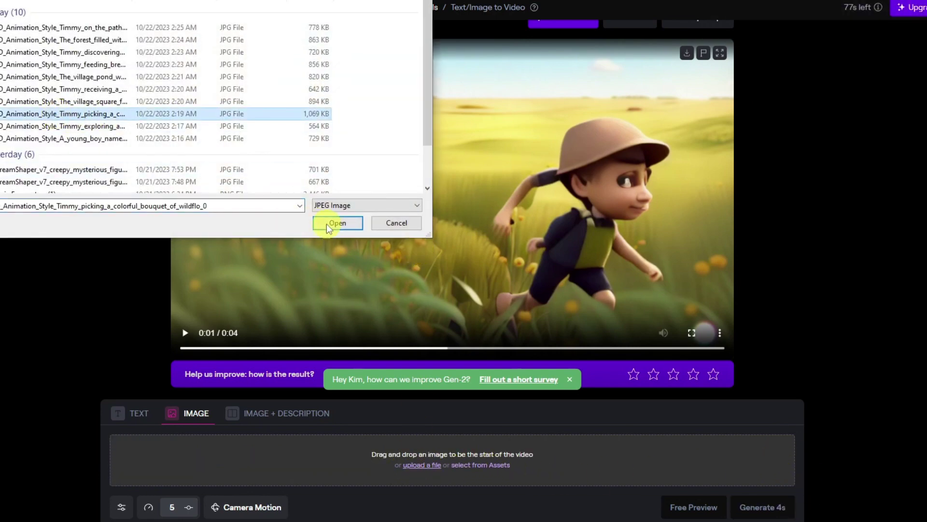
{"action": "left_click", "coordinate": [337, 223]}
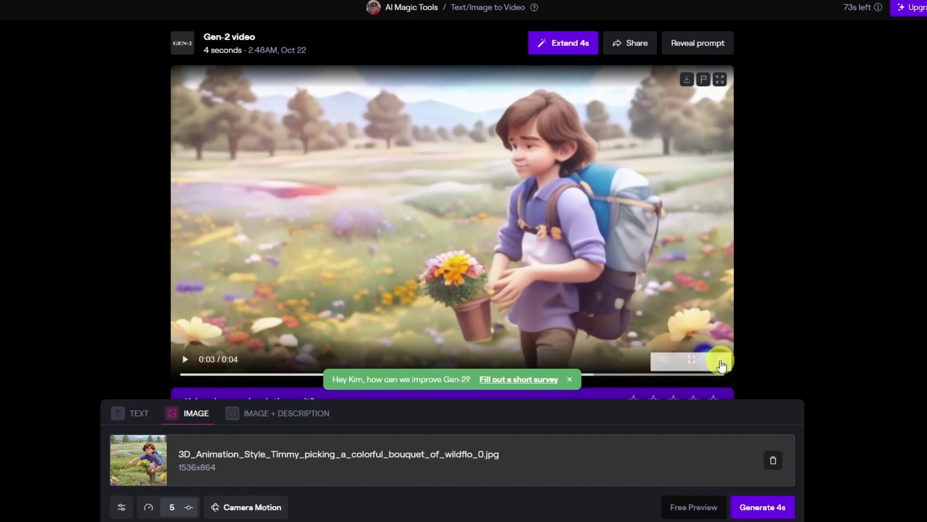
{"action": "left_click", "coordinate": [687, 79]}
Step: Load the next story image and start generating another 4-second clip
{"action": "left_click", "coordinate": [773, 460]}
{"action": "left_click", "coordinate": [418, 469]}
{"action": "left_click", "coordinate": [125, 114]}
{"action": "left_click", "coordinate": [335, 221]}
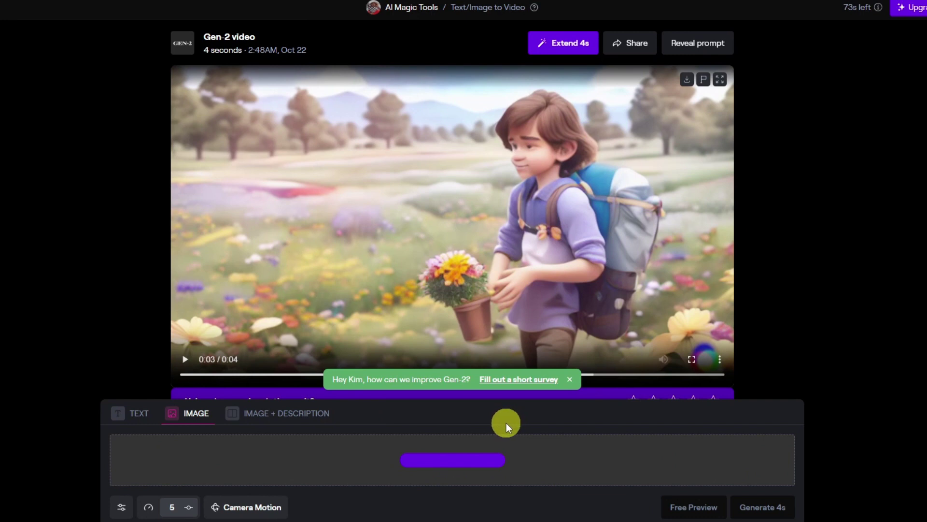
{"action": "left_click", "coordinate": [763, 507]}
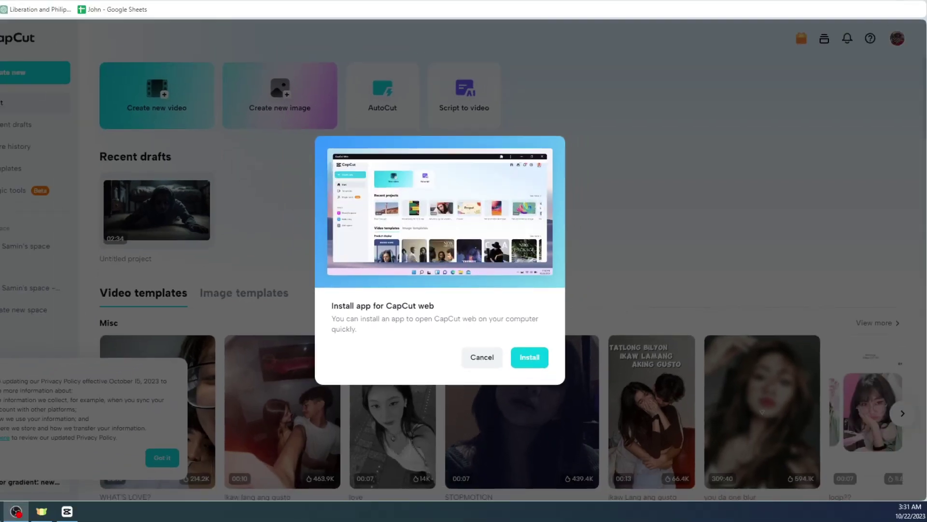
Step: Start a new CapCut project and import the ten MP4 clips and the ElevenLabs MP3
{"action": "left_click", "coordinate": [447, 236]}
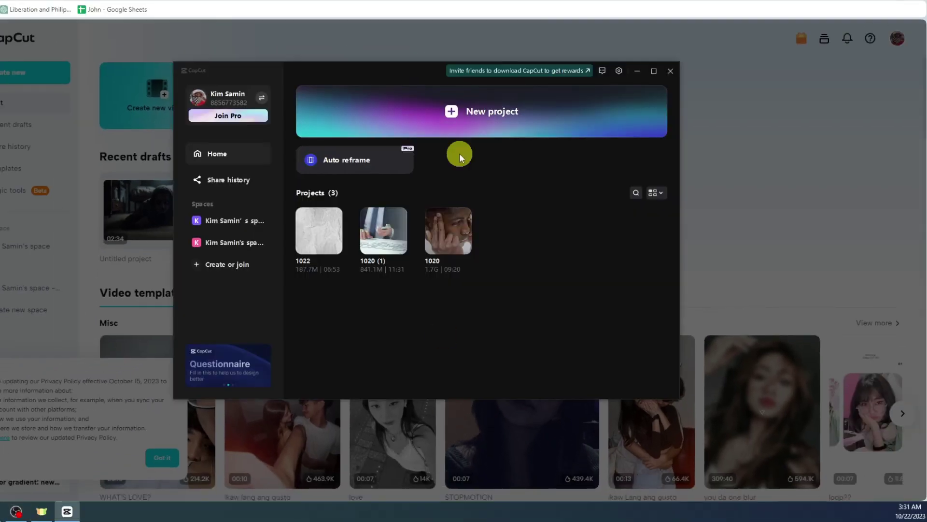
{"action": "left_click_drag", "start_coordinate": [430, 76], "coordinate": [439, 94]}
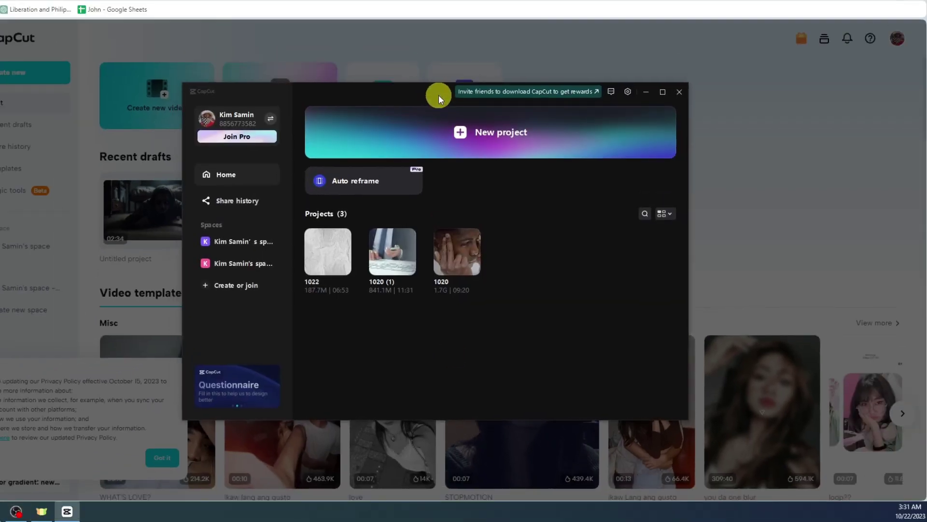
{"action": "left_click", "coordinate": [483, 144]}
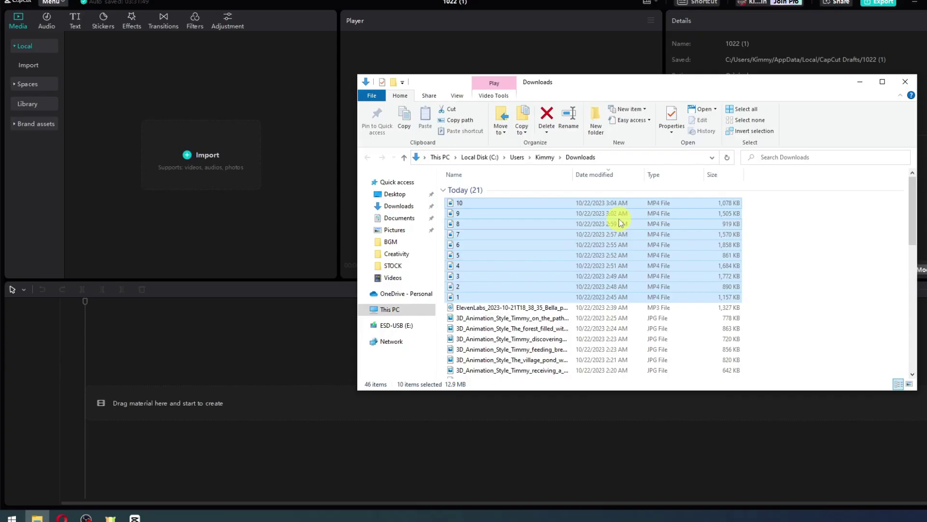
{"action": "left_click_drag", "start_coordinate": [622, 212], "coordinate": [221, 166]}
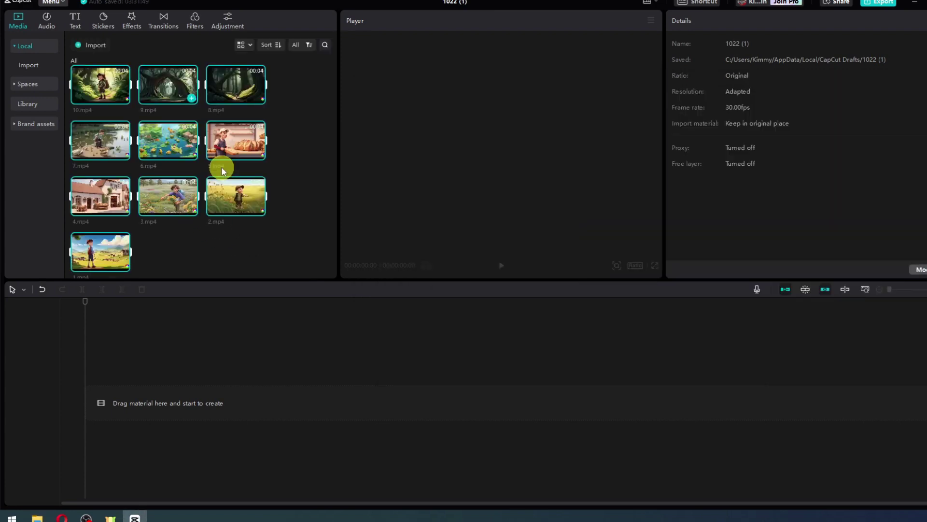
{"action": "key", "text": "alt+Tab"}
{"action": "scroll", "coordinate": [476, 304], "scroll_direction": "down", "scroll_amount": 2}
{"action": "left_click", "coordinate": [546, 242]}
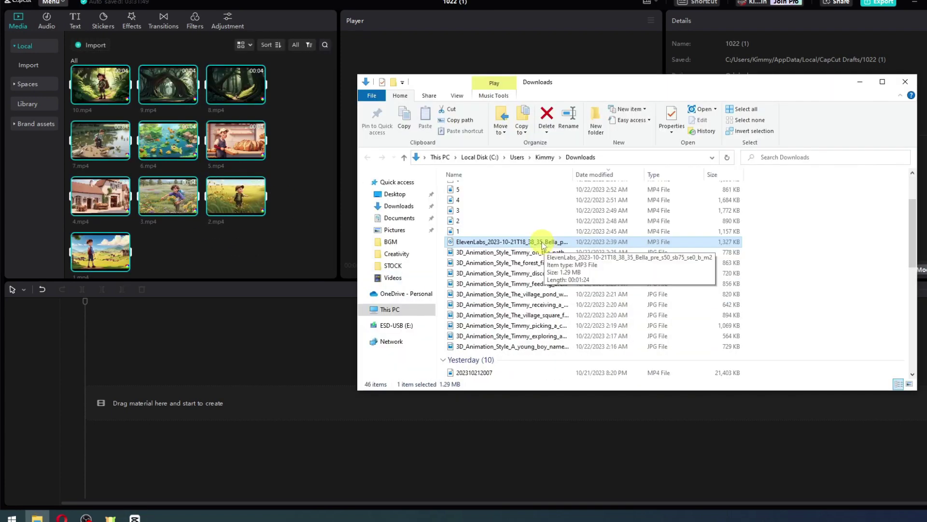
{"action": "left_click_drag", "start_coordinate": [543, 245], "coordinate": [221, 262]}
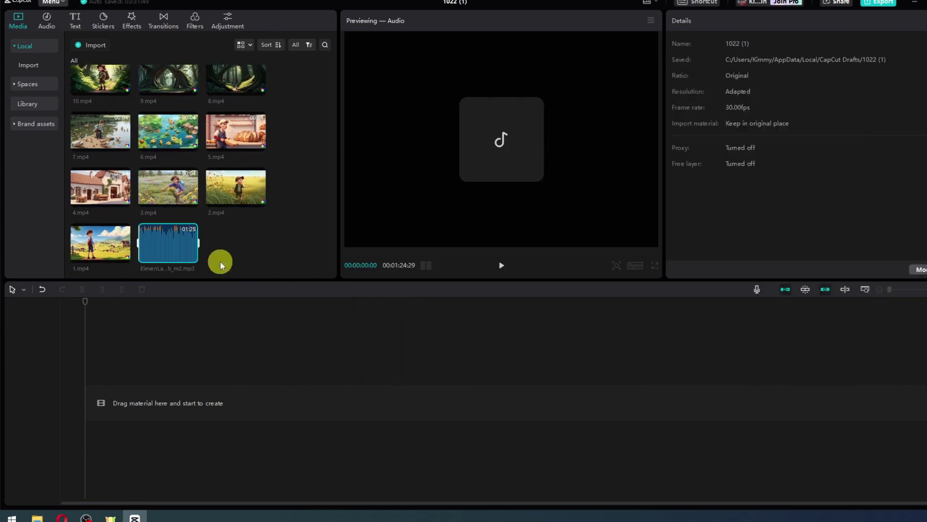
Step: Place clips 1.mp4 through 7.mp4 on the main track in order
{"action": "left_click", "coordinate": [122, 257]}
{"action": "left_click", "coordinate": [255, 201]}
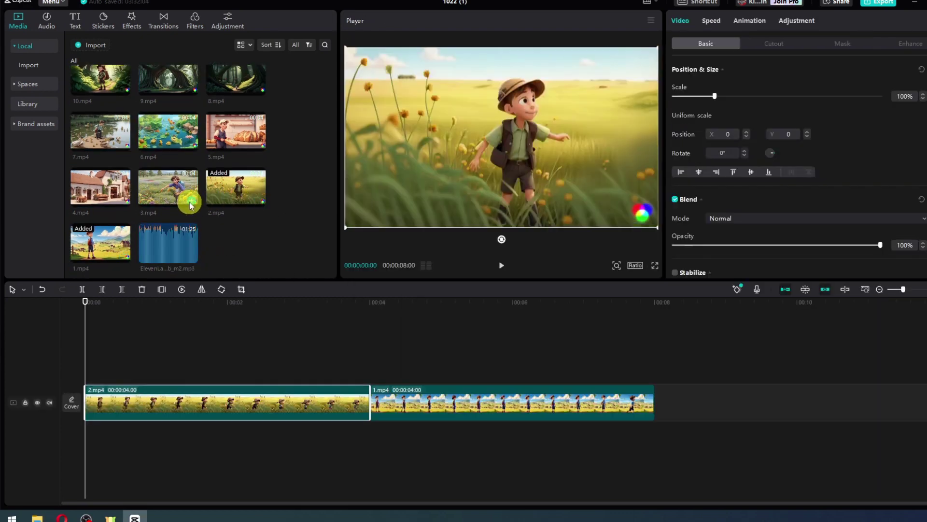
{"action": "left_click", "coordinate": [195, 202]}
{"action": "left_click", "coordinate": [127, 202]}
{"action": "left_click_drag", "start_coordinate": [773, 404], "coordinate": [155, 416]}
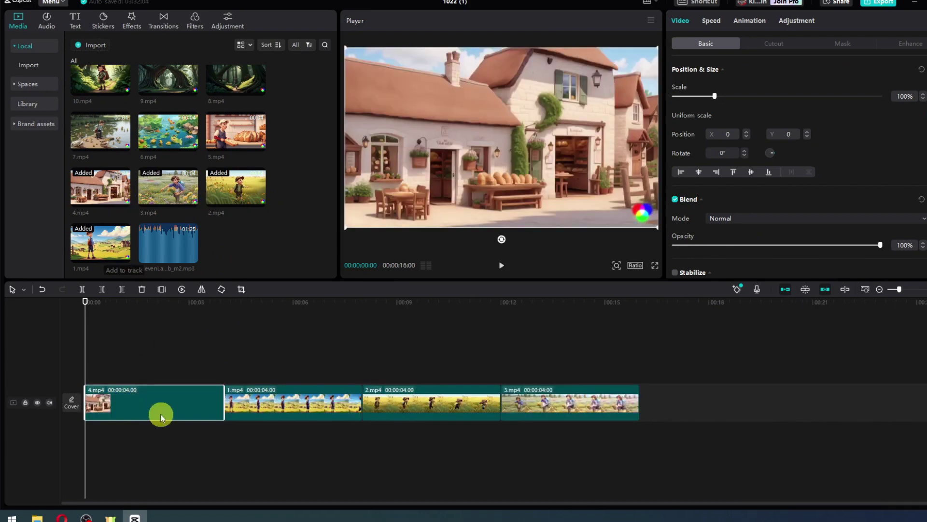
{"action": "left_click", "coordinate": [259, 145]}
{"action": "left_click", "coordinate": [192, 145]}
{"action": "left_click", "coordinate": [125, 145]}
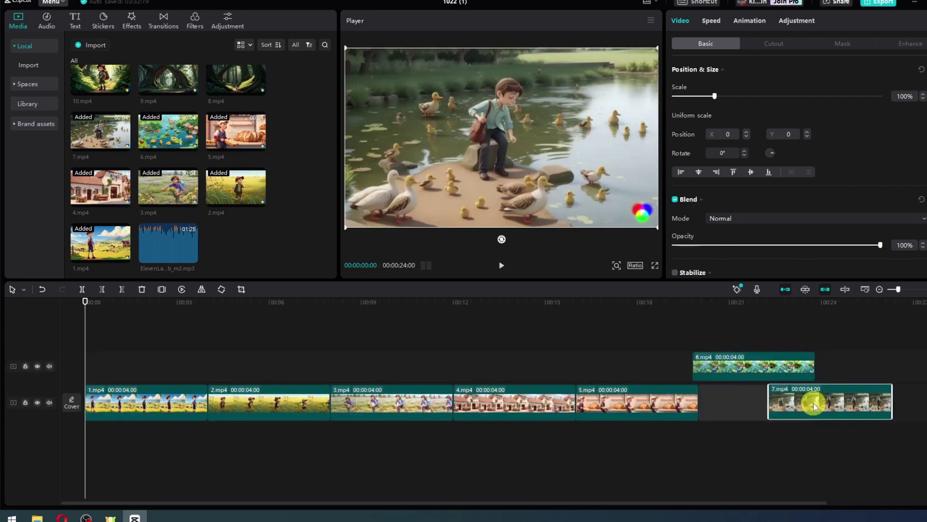
{"action": "left_click_drag", "start_coordinate": [725, 365], "coordinate": [694, 377]}
Step: Append 8.mp4, 9.mp4 and 10.mp4, then add the ElevenLabs voiceover on an audio track
{"action": "left_click", "coordinate": [823, 347]}
{"action": "scroll", "coordinate": [850, 399], "scroll_direction": "right", "scroll_amount": 5}
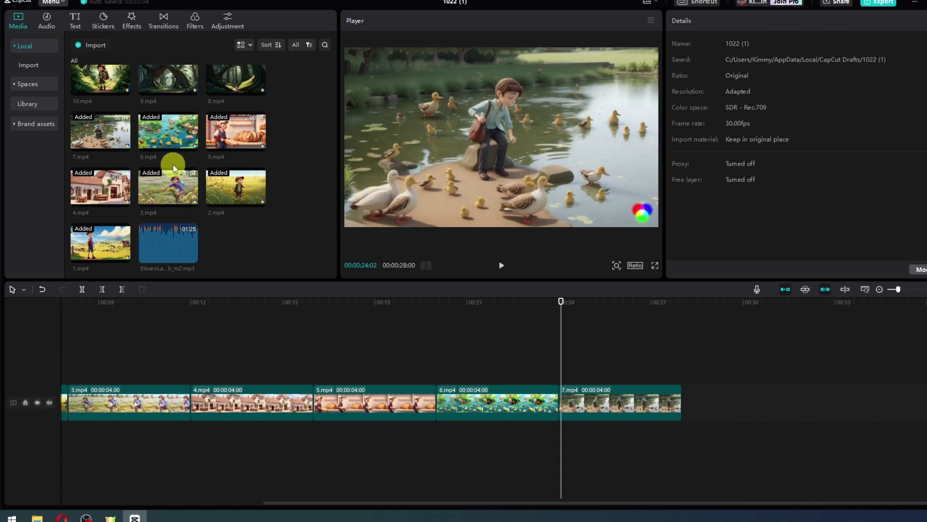
{"action": "left_click", "coordinate": [259, 89]}
{"action": "left_click_drag", "start_coordinate": [189, 92], "coordinate": [922, 365]}
{"action": "left_click", "coordinate": [121, 90]}
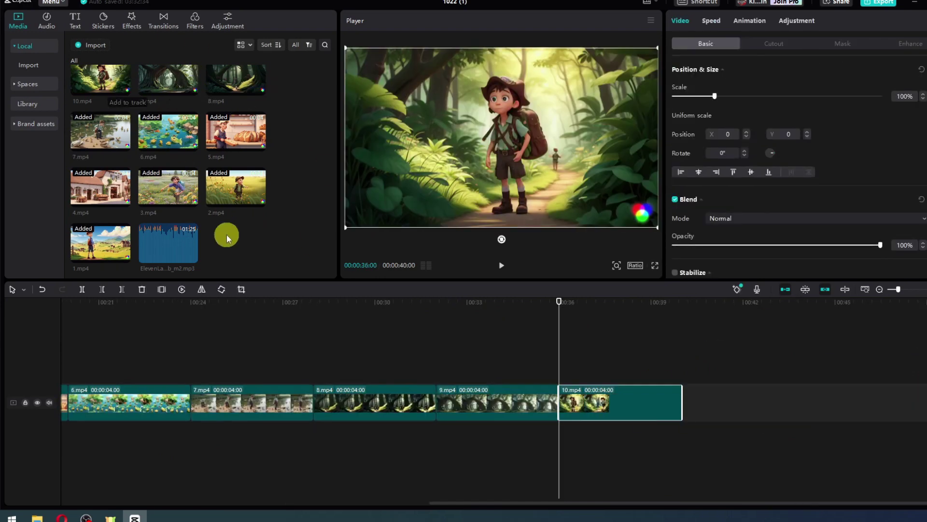
{"action": "left_click_drag", "start_coordinate": [158, 247], "coordinate": [67, 441]}
{"action": "left_click_drag", "start_coordinate": [556, 441], "coordinate": [10, 415]}
{"action": "left_click", "coordinate": [178, 370]}
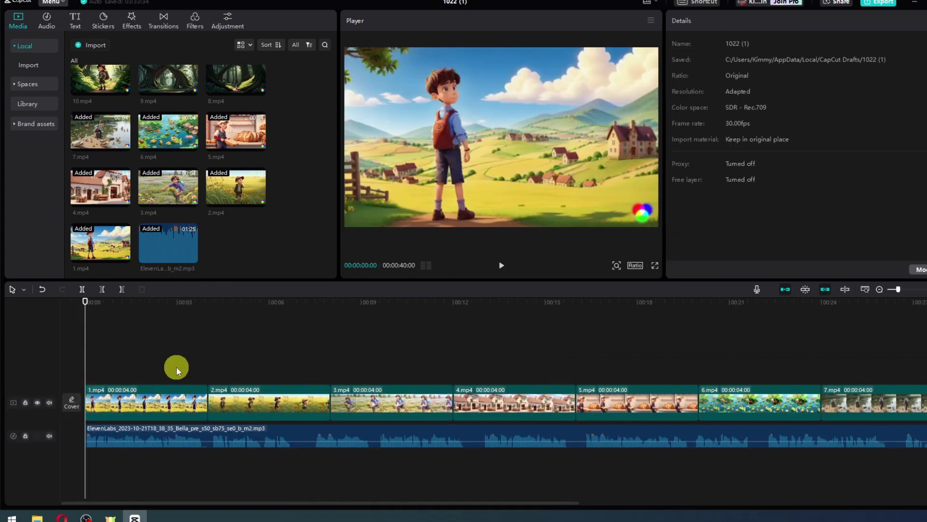
{"action": "scroll", "coordinate": [173, 370], "scroll_direction": "right", "scroll_amount": 10}
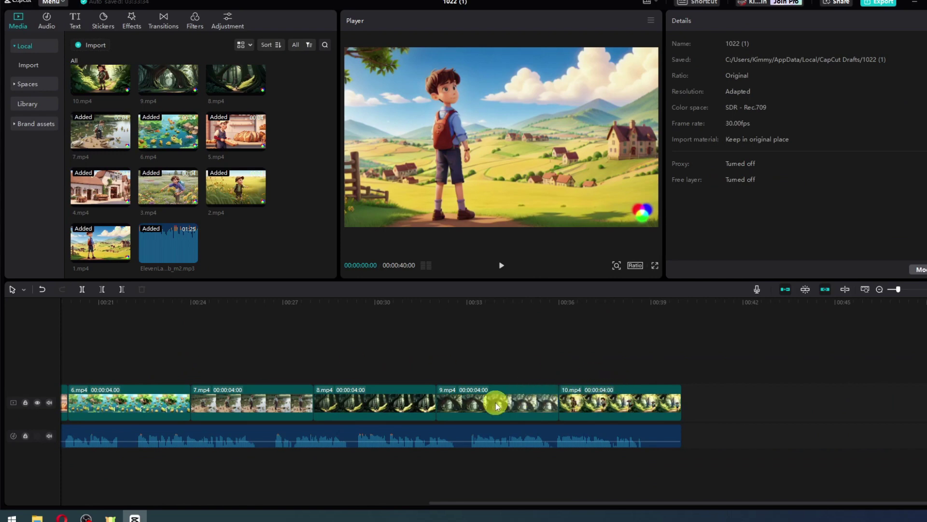
{"action": "scroll", "coordinate": [516, 441], "scroll_direction": "left", "scroll_amount": 4}
{"action": "scroll", "coordinate": [516, 440], "scroll_direction": "left", "scroll_amount": 6}
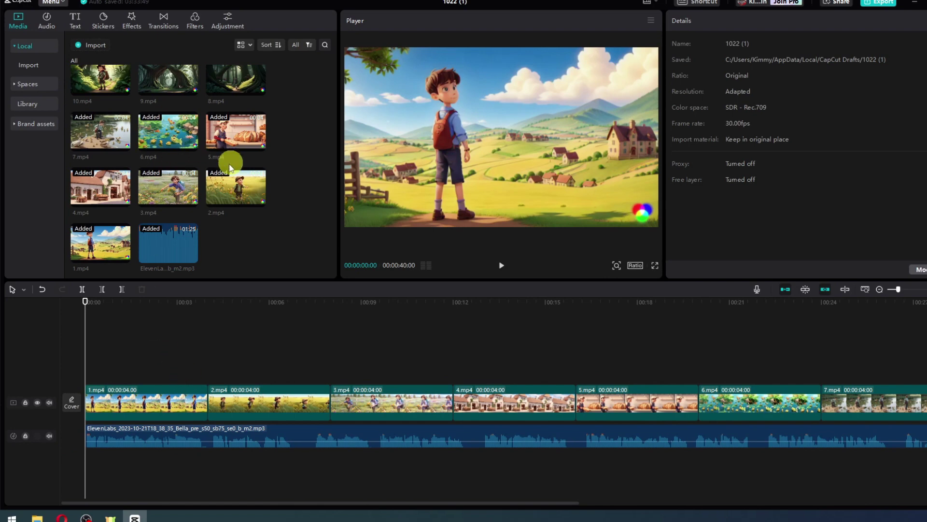
{"action": "left_click", "coordinate": [148, 370]}
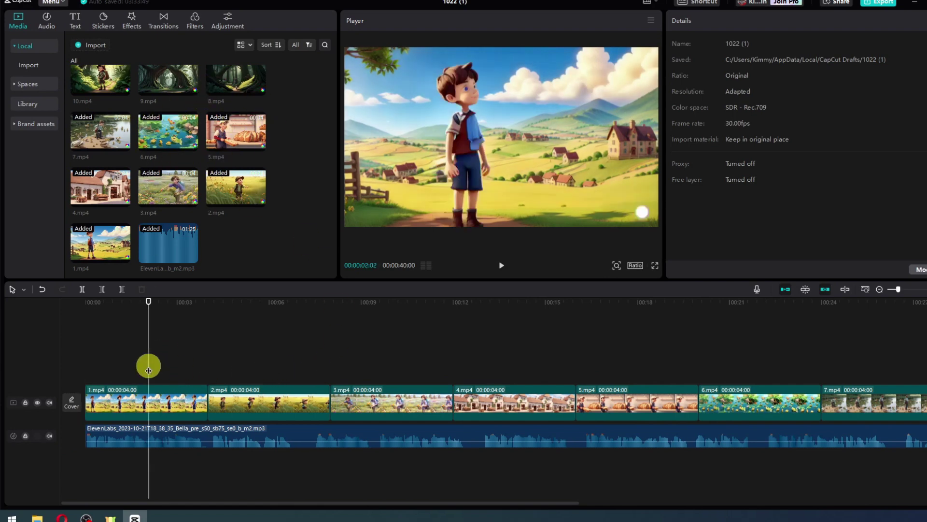
{"action": "left_click", "coordinate": [130, 369]}
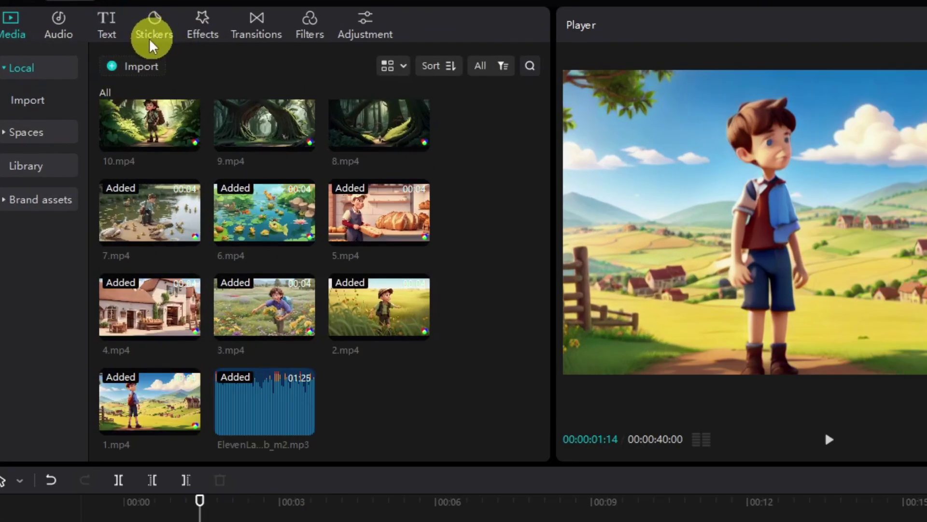
Step: Create English auto captions from the narration using Text > Auto captions
{"action": "left_click", "coordinate": [107, 27]}
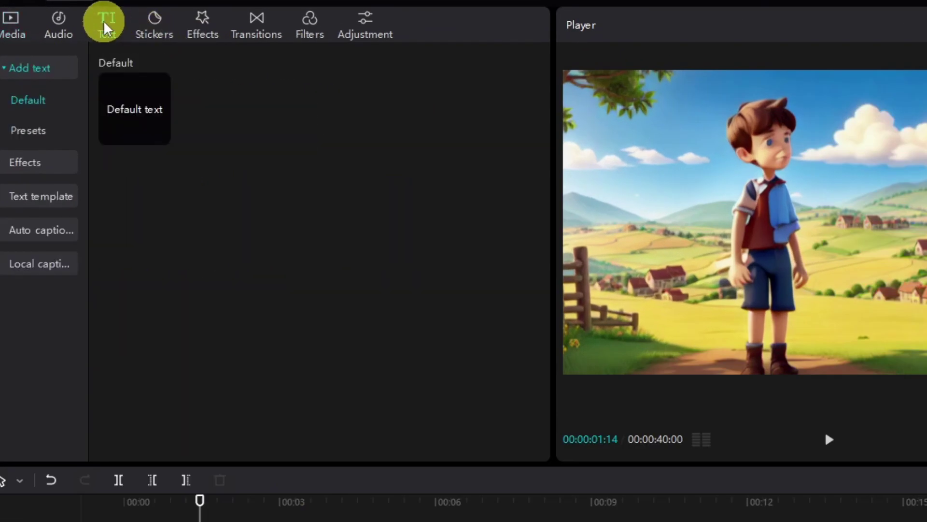
{"action": "left_click", "coordinate": [39, 232]}
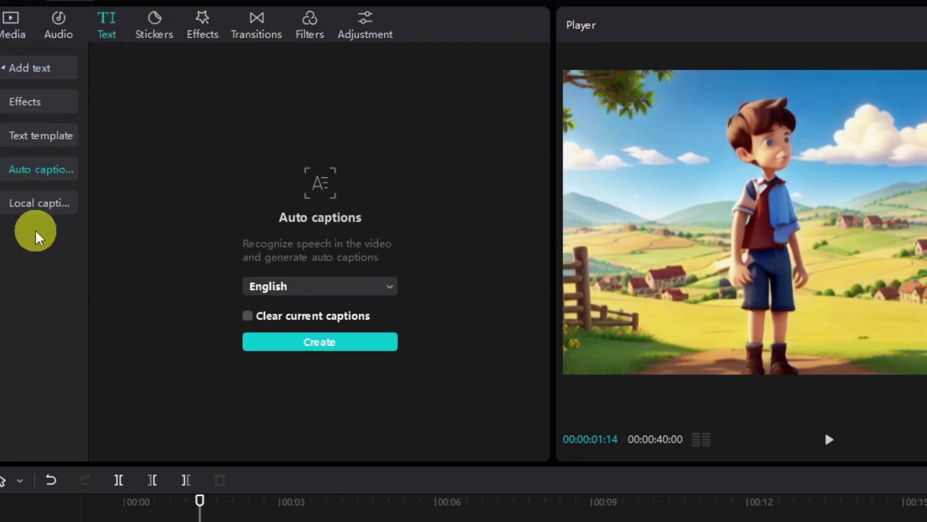
{"action": "left_click", "coordinate": [320, 344]}
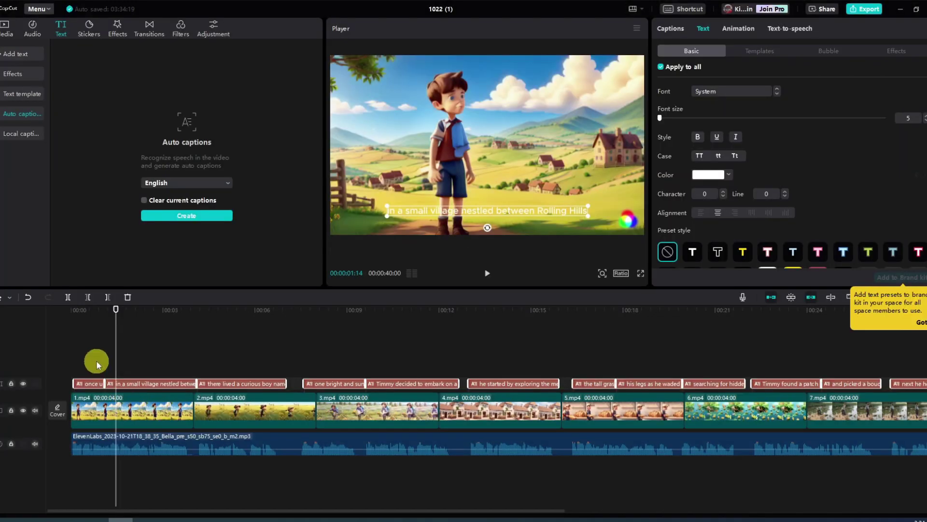
Step: Select the 'once upon a time' caption and apply the white-text black-box preset style
{"action": "left_click", "coordinate": [96, 359]}
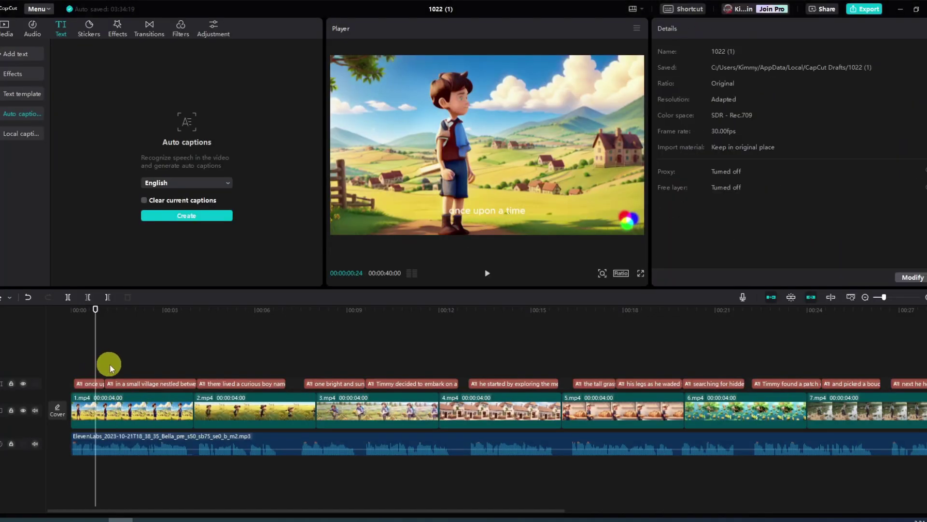
{"action": "left_click", "coordinate": [93, 383]}
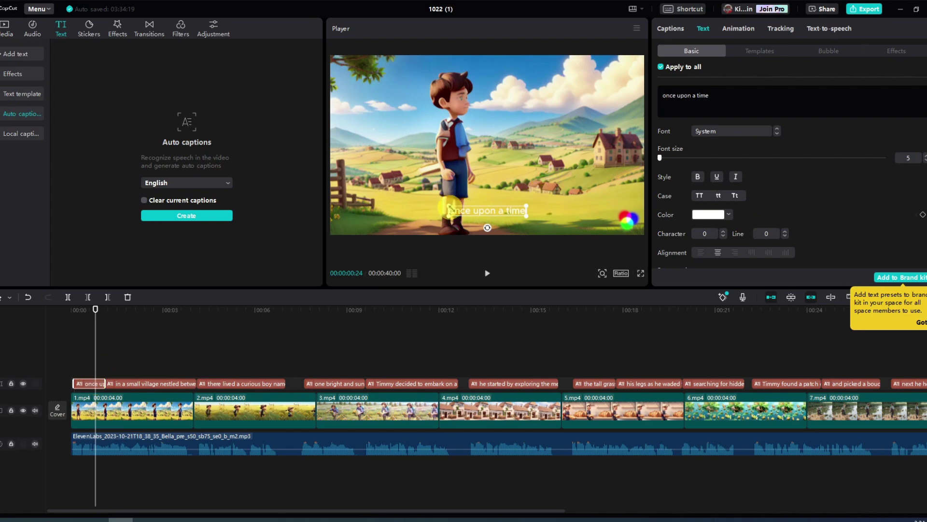
{"action": "scroll", "coordinate": [775, 125], "scroll_direction": "down", "scroll_amount": 3}
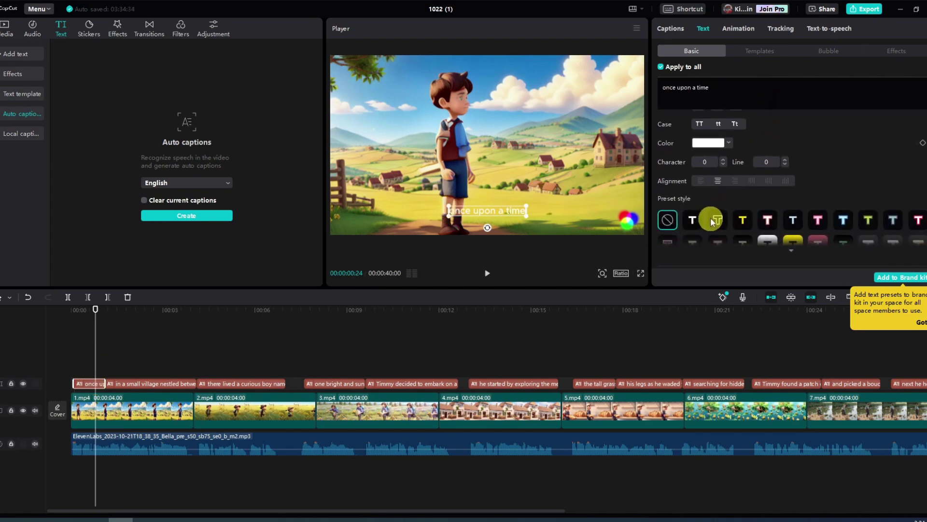
{"action": "scroll", "coordinate": [711, 218], "scroll_direction": "down", "scroll_amount": 5}
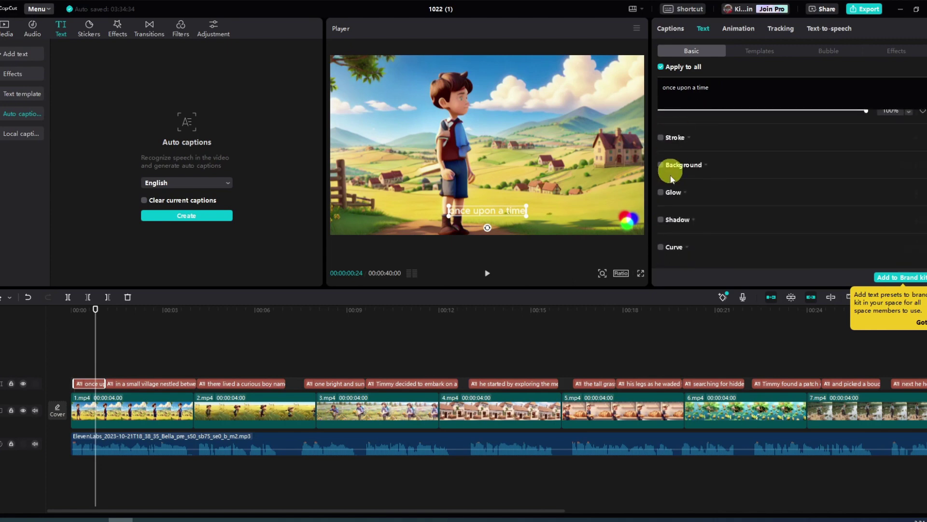
{"action": "left_click_drag", "start_coordinate": [647, 283], "coordinate": [626, 284]}
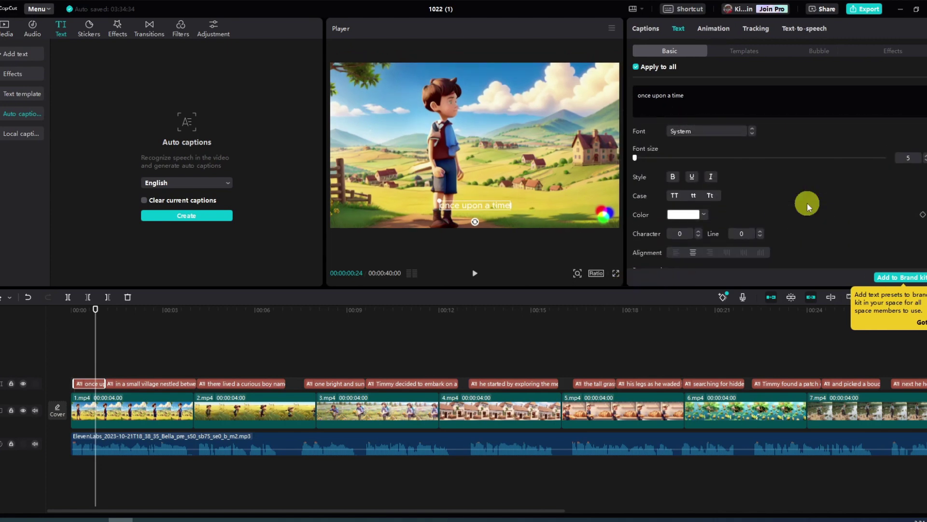
{"action": "scroll", "coordinate": [806, 201], "scroll_direction": "down", "scroll_amount": 5}
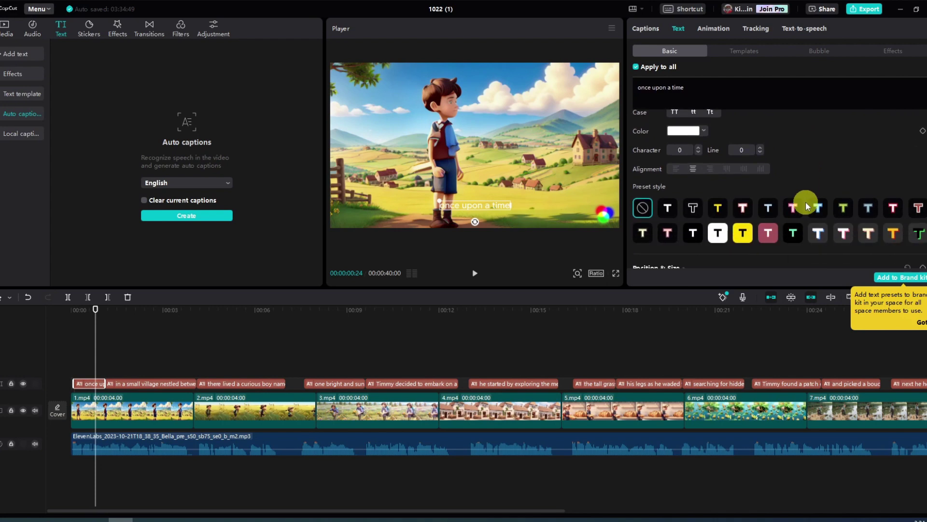
{"action": "scroll", "coordinate": [805, 202], "scroll_direction": "up", "scroll_amount": 3}
{"action": "scroll", "coordinate": [668, 207], "scroll_direction": "down", "scroll_amount": 2}
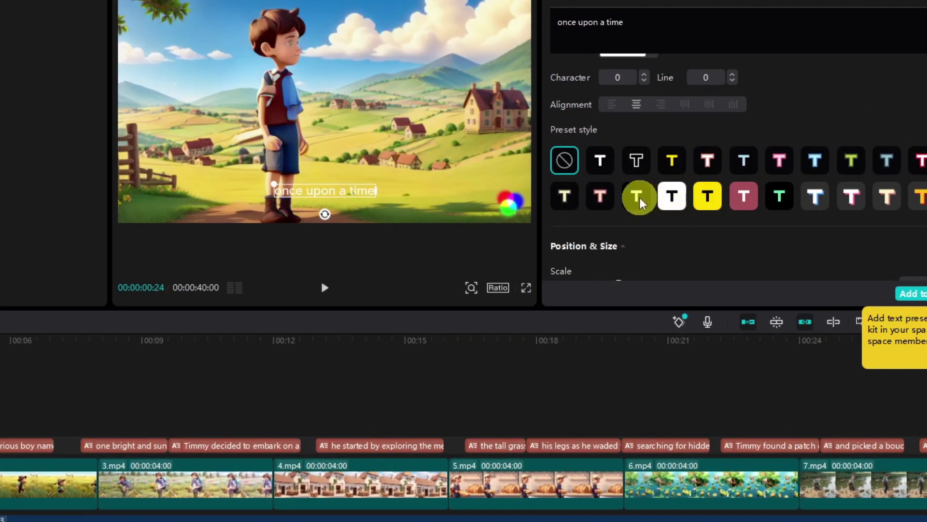
{"action": "left_click", "coordinate": [635, 196]}
Step: Move the captions slightly lower, raise font size to 6, and play back to check them
{"action": "mouse_move", "coordinate": [326, 197]}
{"action": "left_mouse_down"}
{"action": "mouse_move", "coordinate": [335, 204]}
{"action": "mouse_move", "coordinate": [322, 204]}
{"action": "left_mouse_up"}
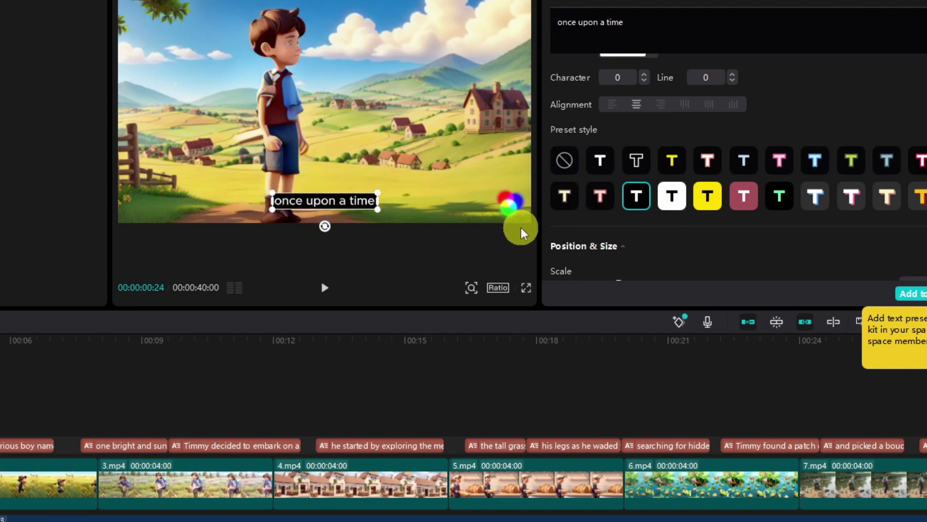
{"action": "scroll", "coordinate": [555, 125], "scroll_direction": "up", "scroll_amount": 3}
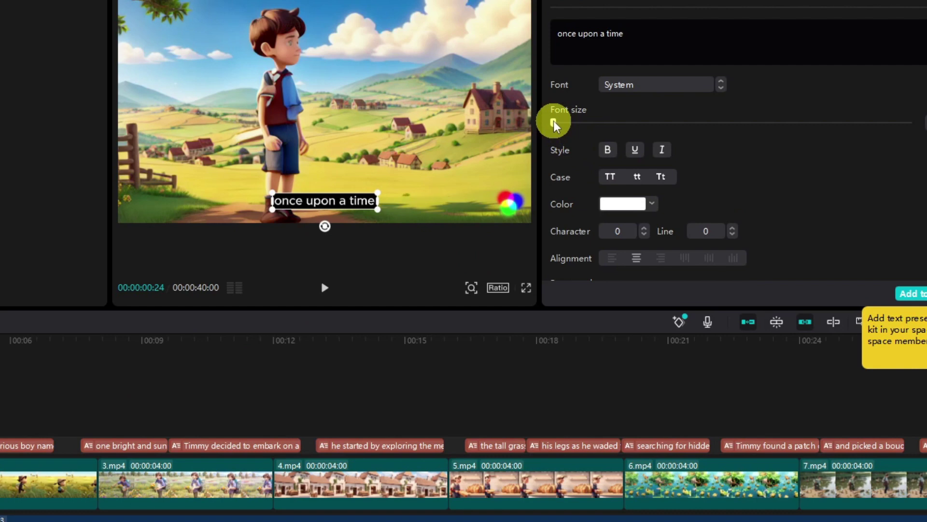
{"action": "left_click_drag", "start_coordinate": [554, 124], "coordinate": [1, 405]}
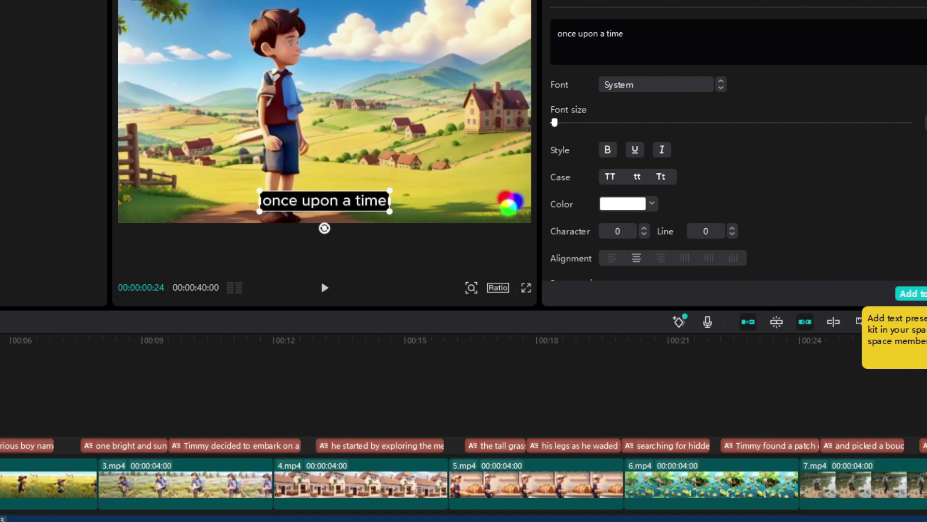
{"action": "key", "text": "space"}
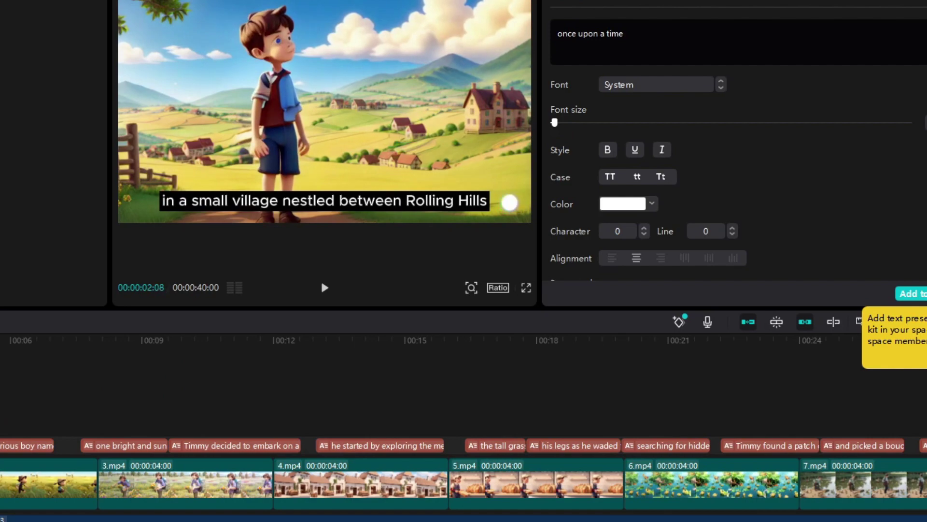
{"action": "left_click_drag", "start_coordinate": [1, 413], "coordinate": [501, 418]}
{"action": "left_click_drag", "start_coordinate": [598, 356], "coordinate": [404, 360]}
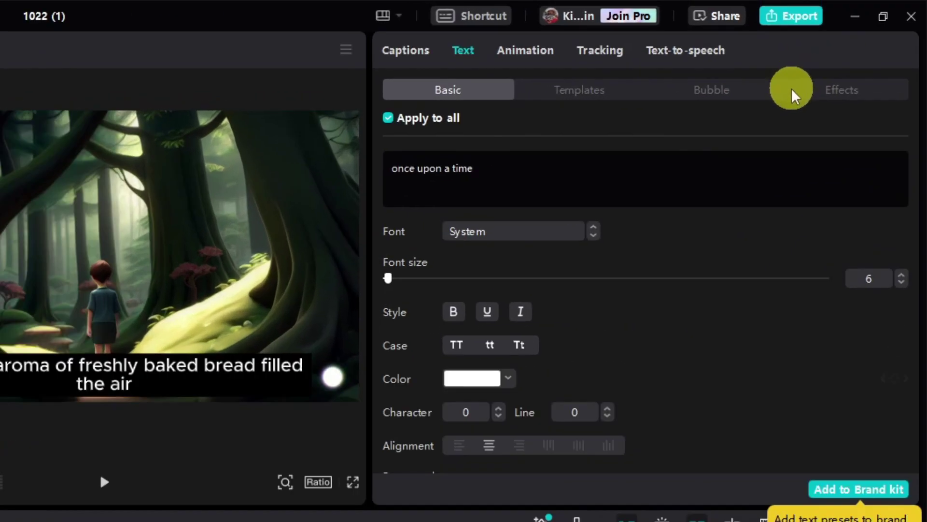
Step: Export the video titled 'story' as a 1080p mp4 with caption file export turned off
{"action": "left_click", "coordinate": [814, 24]}
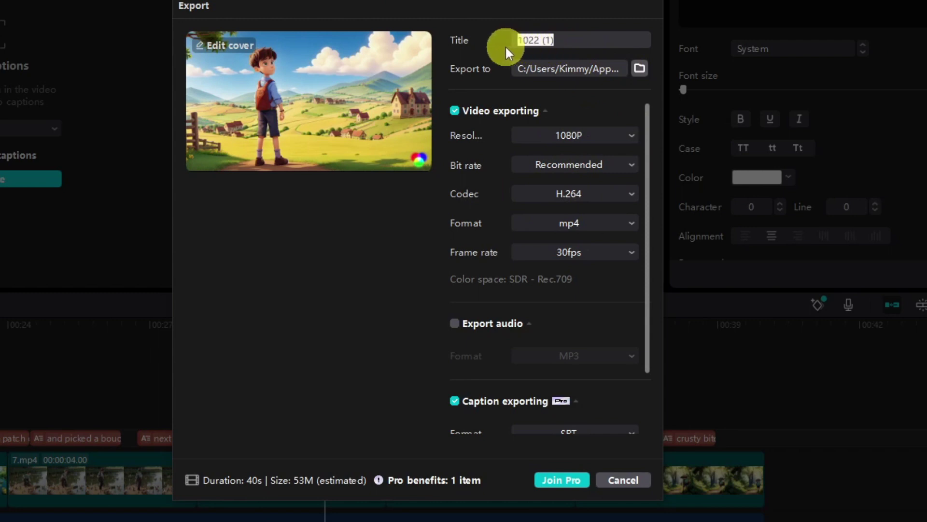
{"action": "type", "text": "story"}
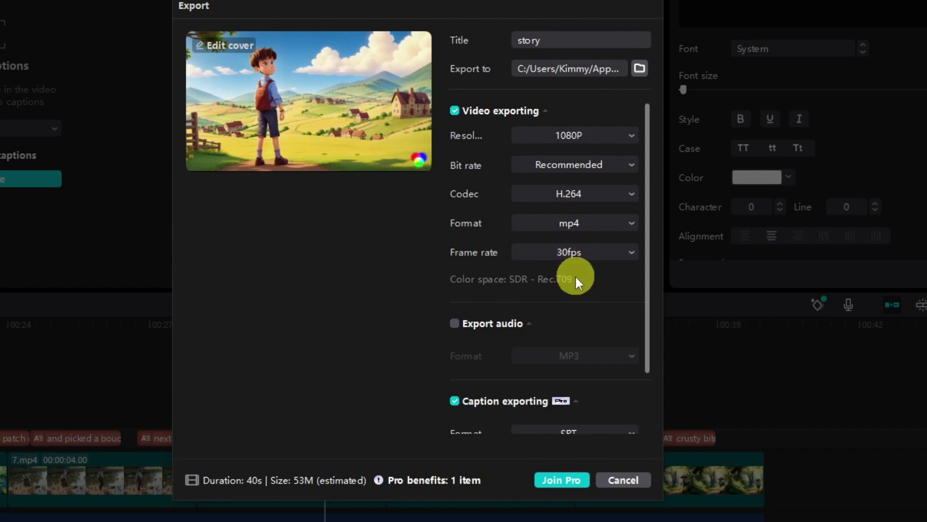
{"action": "scroll", "coordinate": [560, 337], "scroll_direction": "down", "scroll_amount": 2}
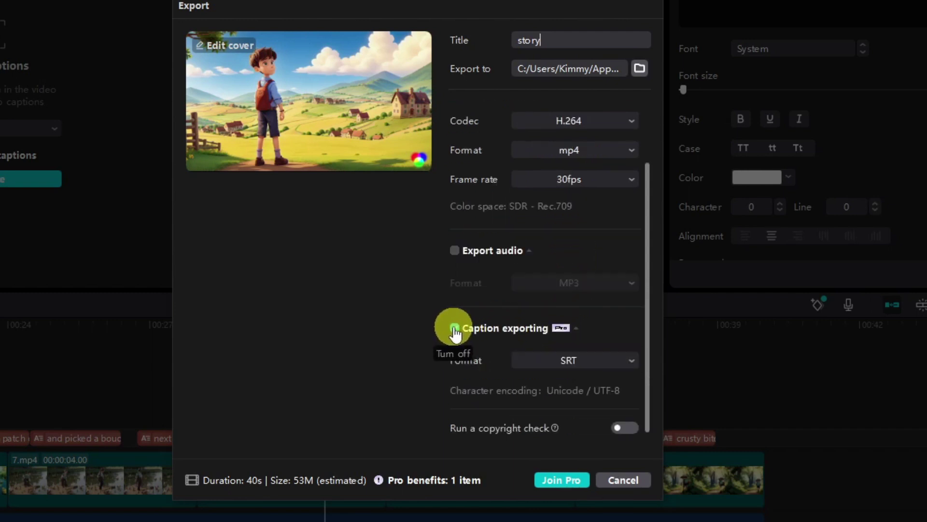
{"action": "left_click", "coordinate": [454, 329]}
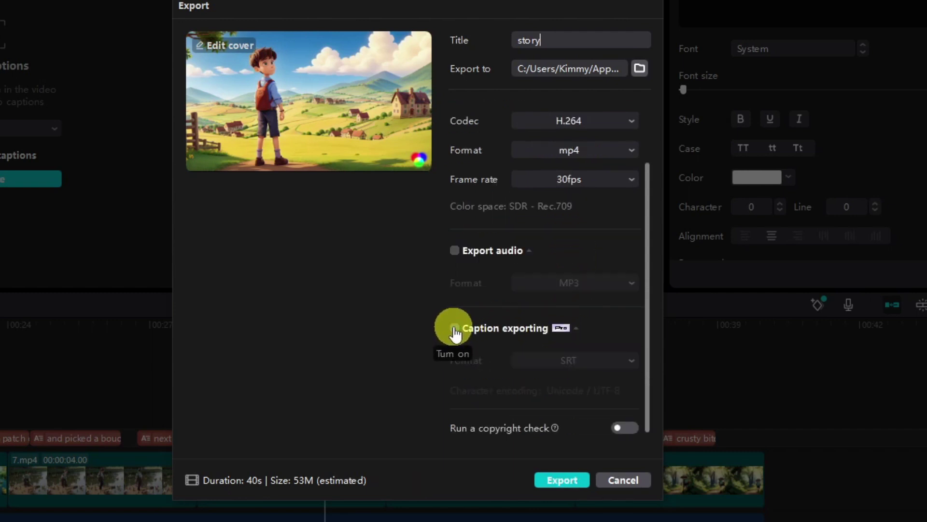
{"action": "left_click", "coordinate": [555, 481]}
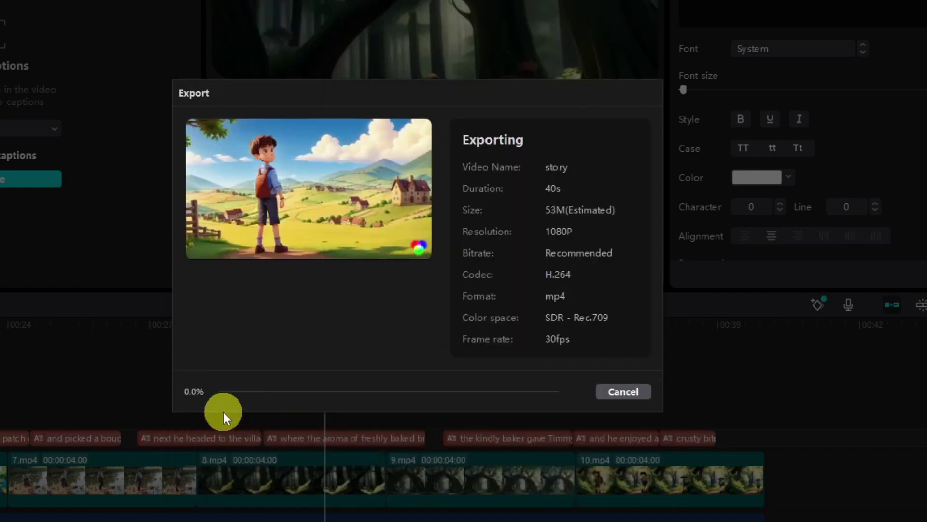